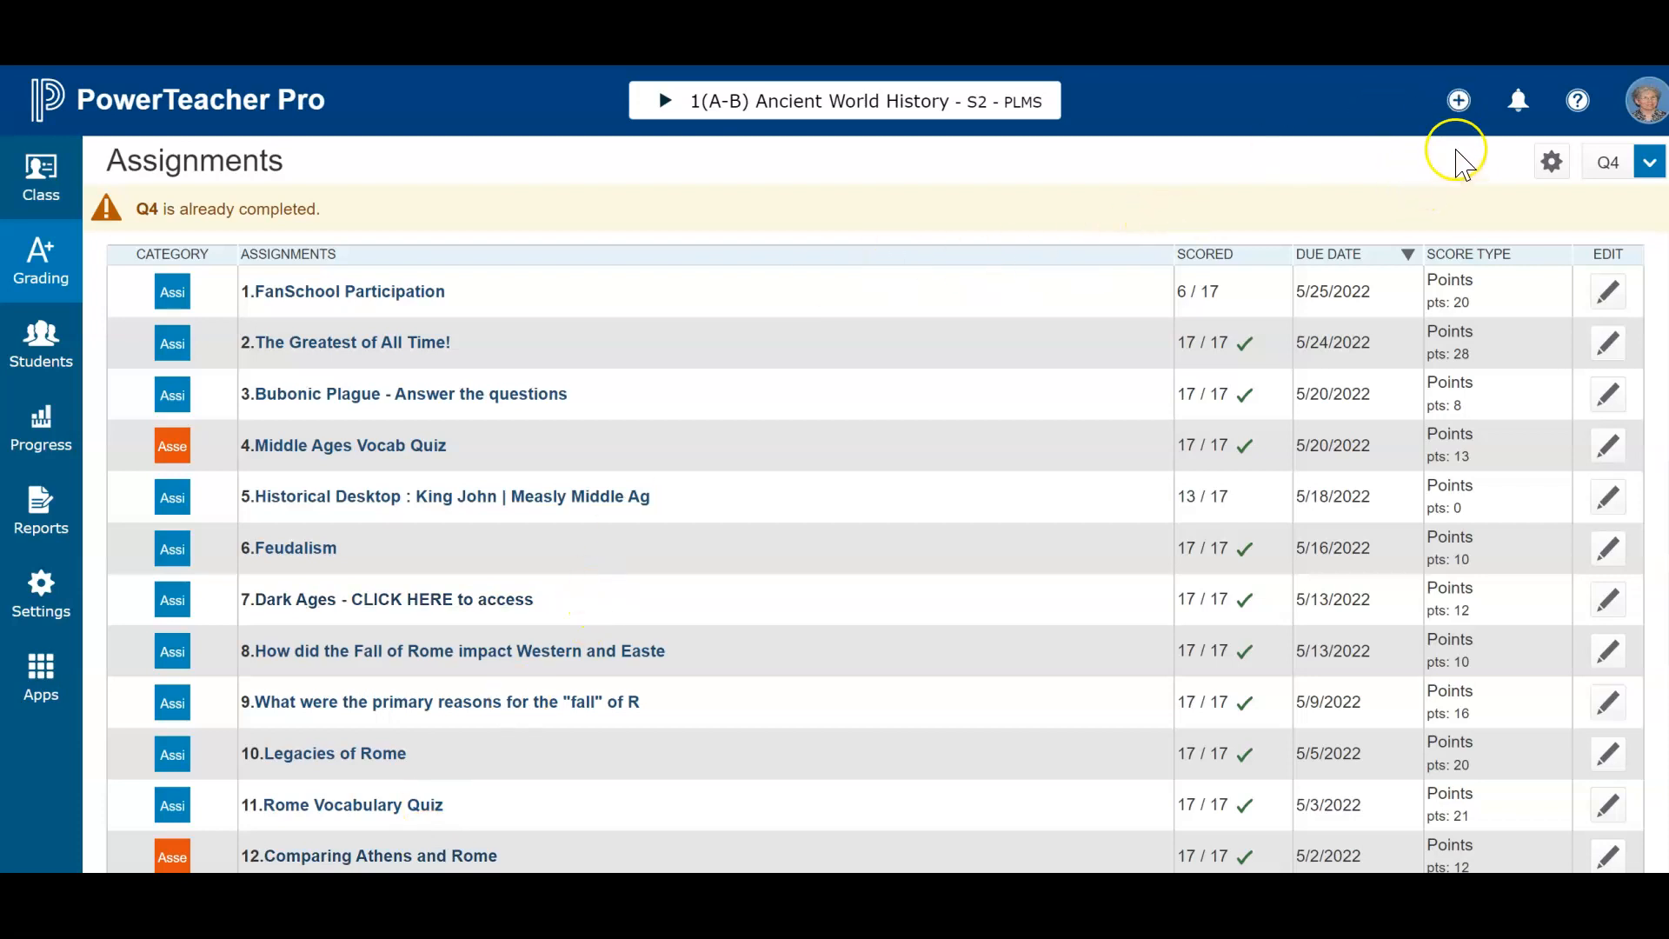
{"action": "left_click", "coordinate": [1460, 102]}
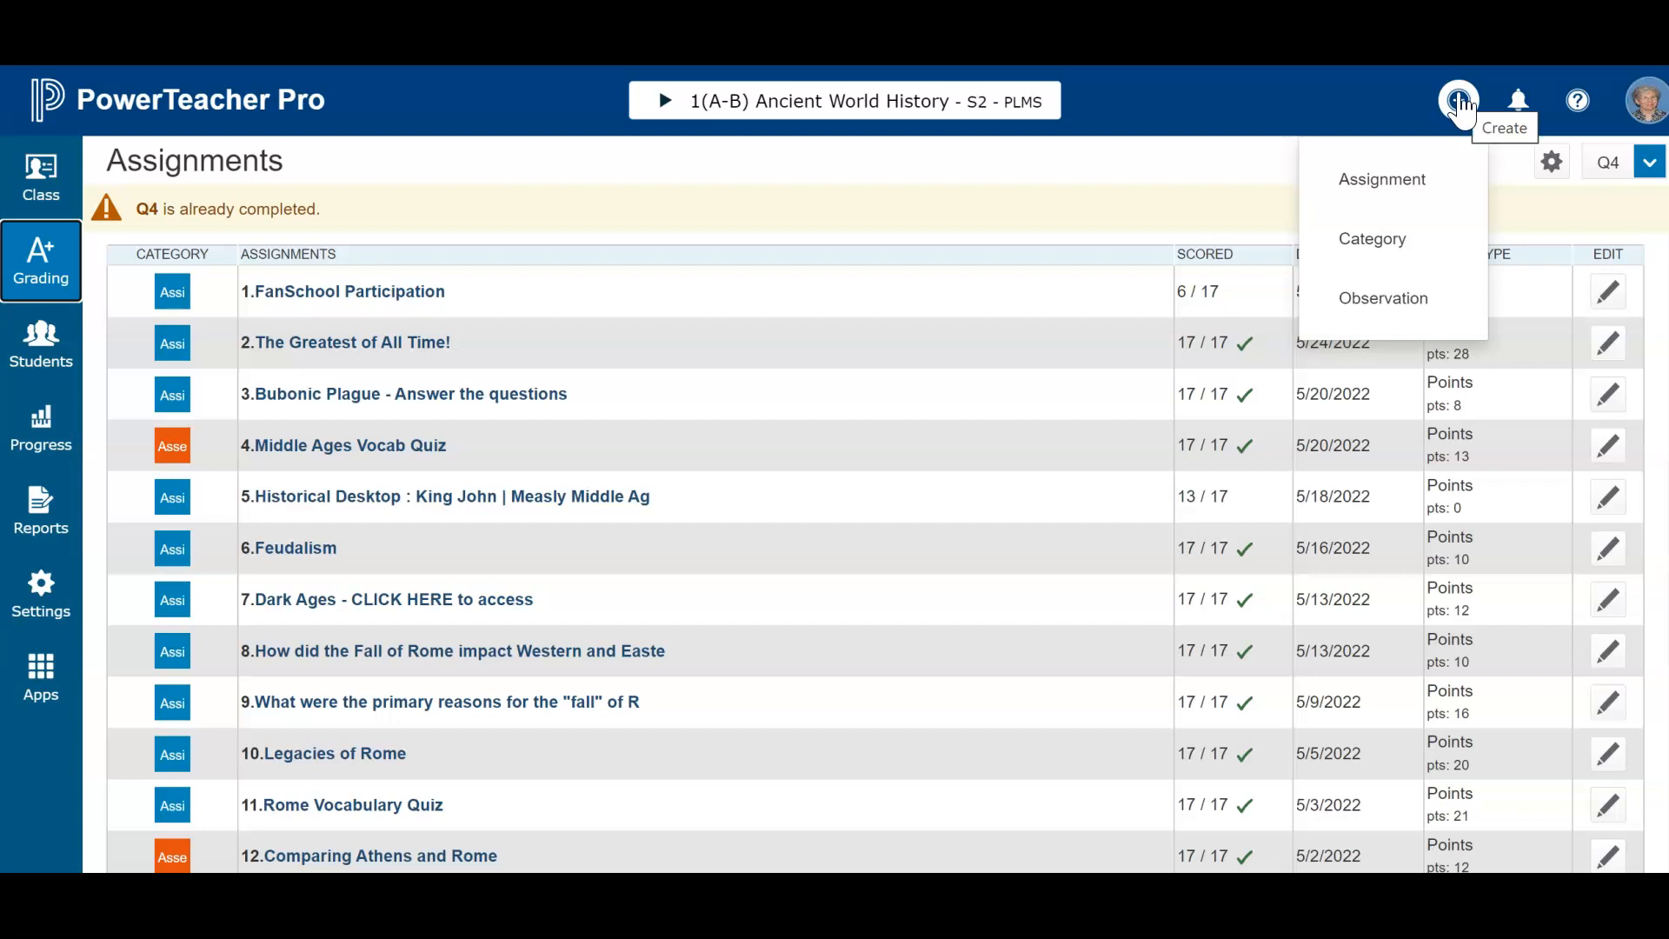
{"action": "left_click", "coordinate": [1398, 238]}
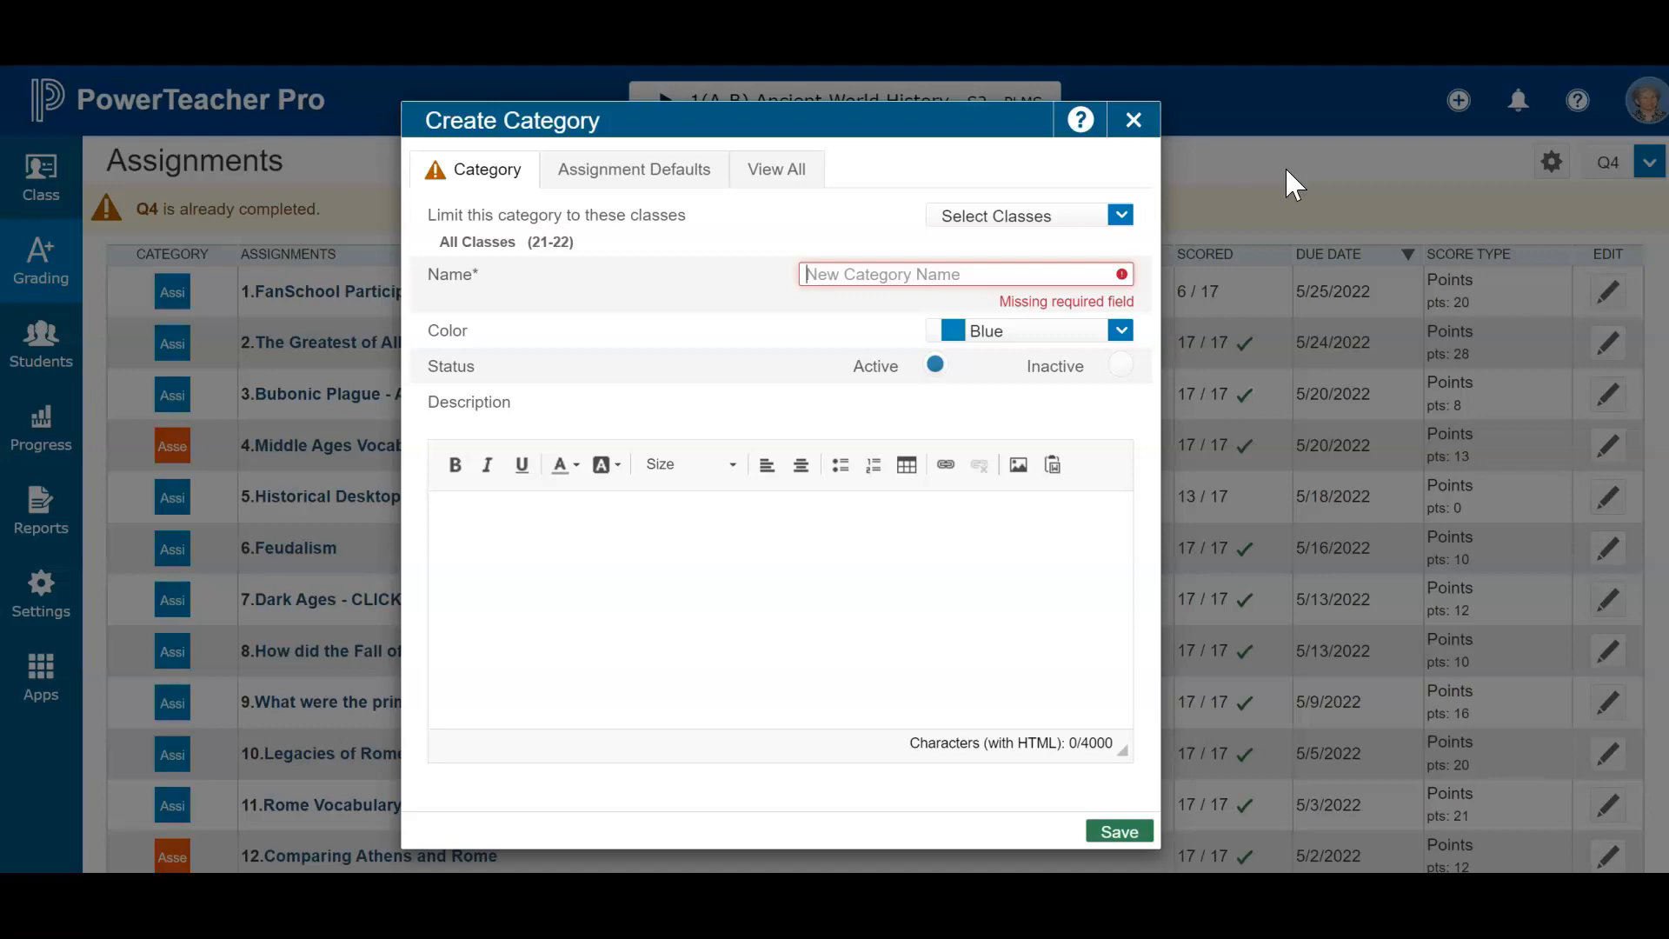
{"action": "left_click", "coordinate": [1134, 121]}
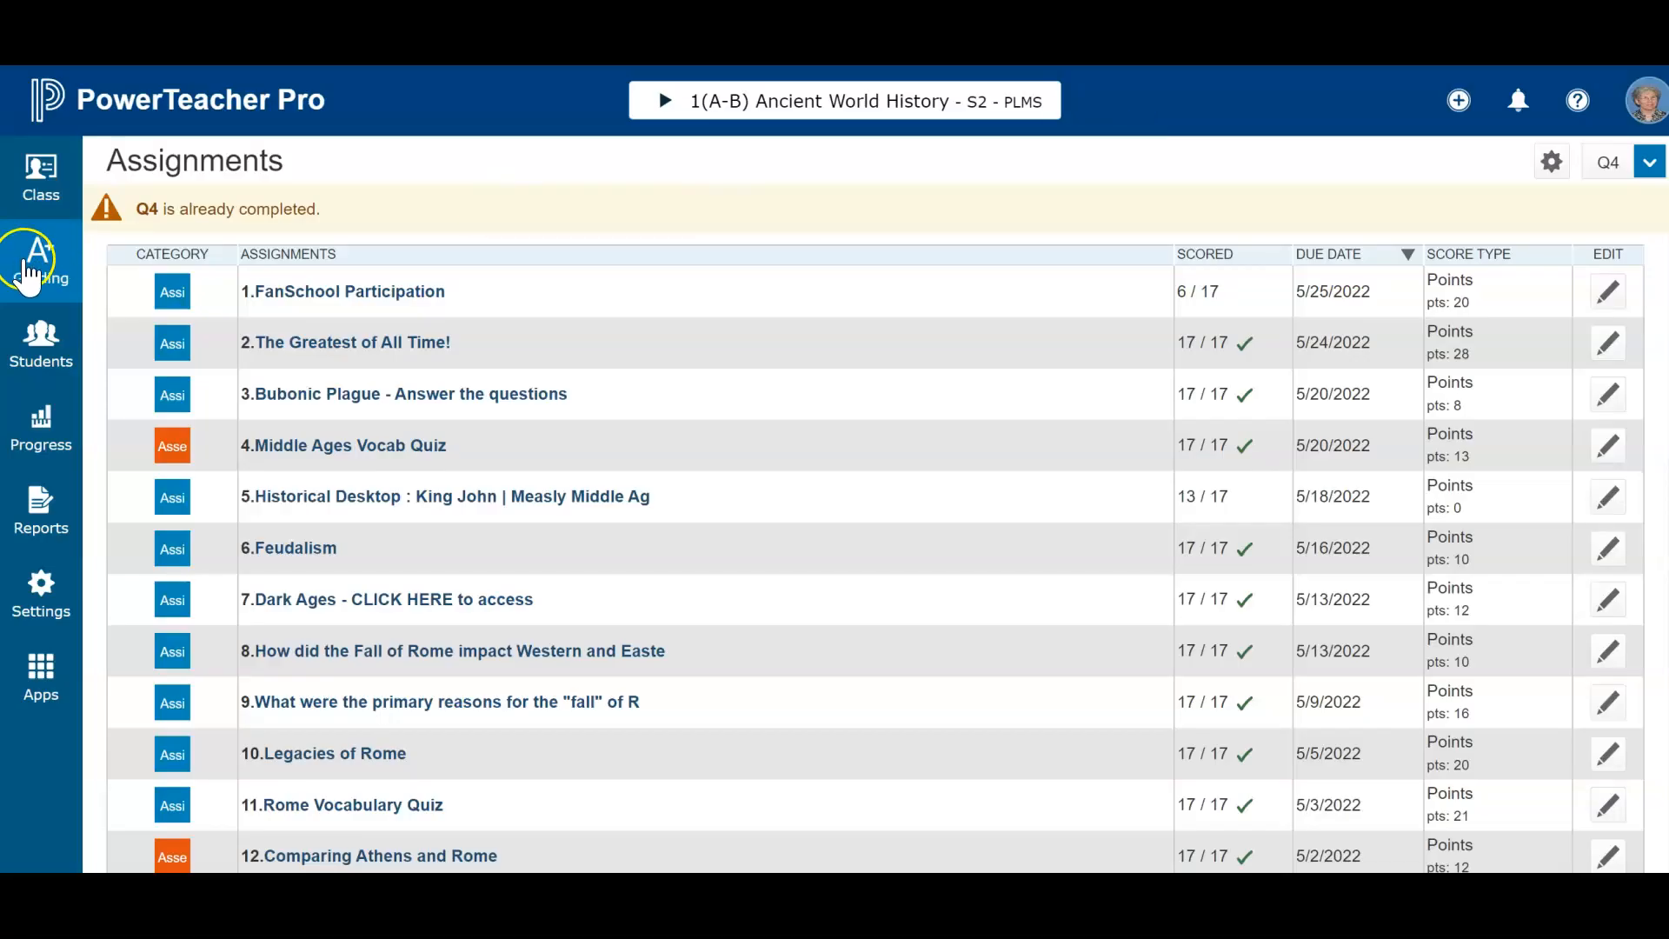
Open the grading categories list and view it with the inactive categories shown, leaving them hidden again
{"action": "left_click", "coordinate": [39, 257]}
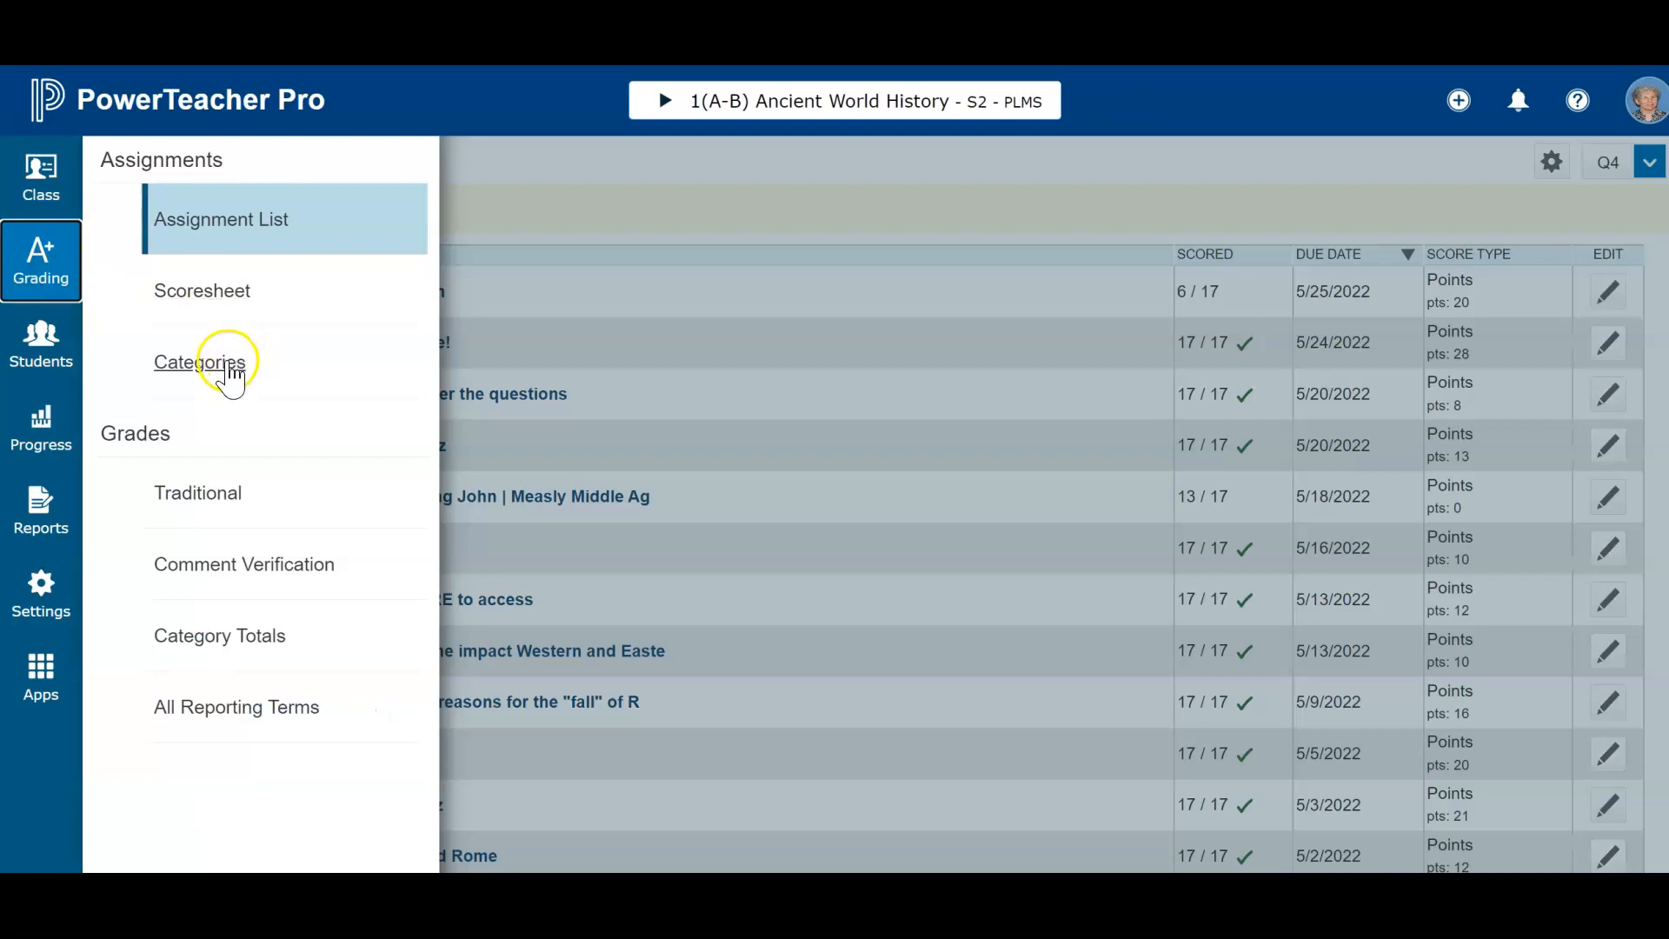
{"action": "left_click", "coordinate": [222, 365]}
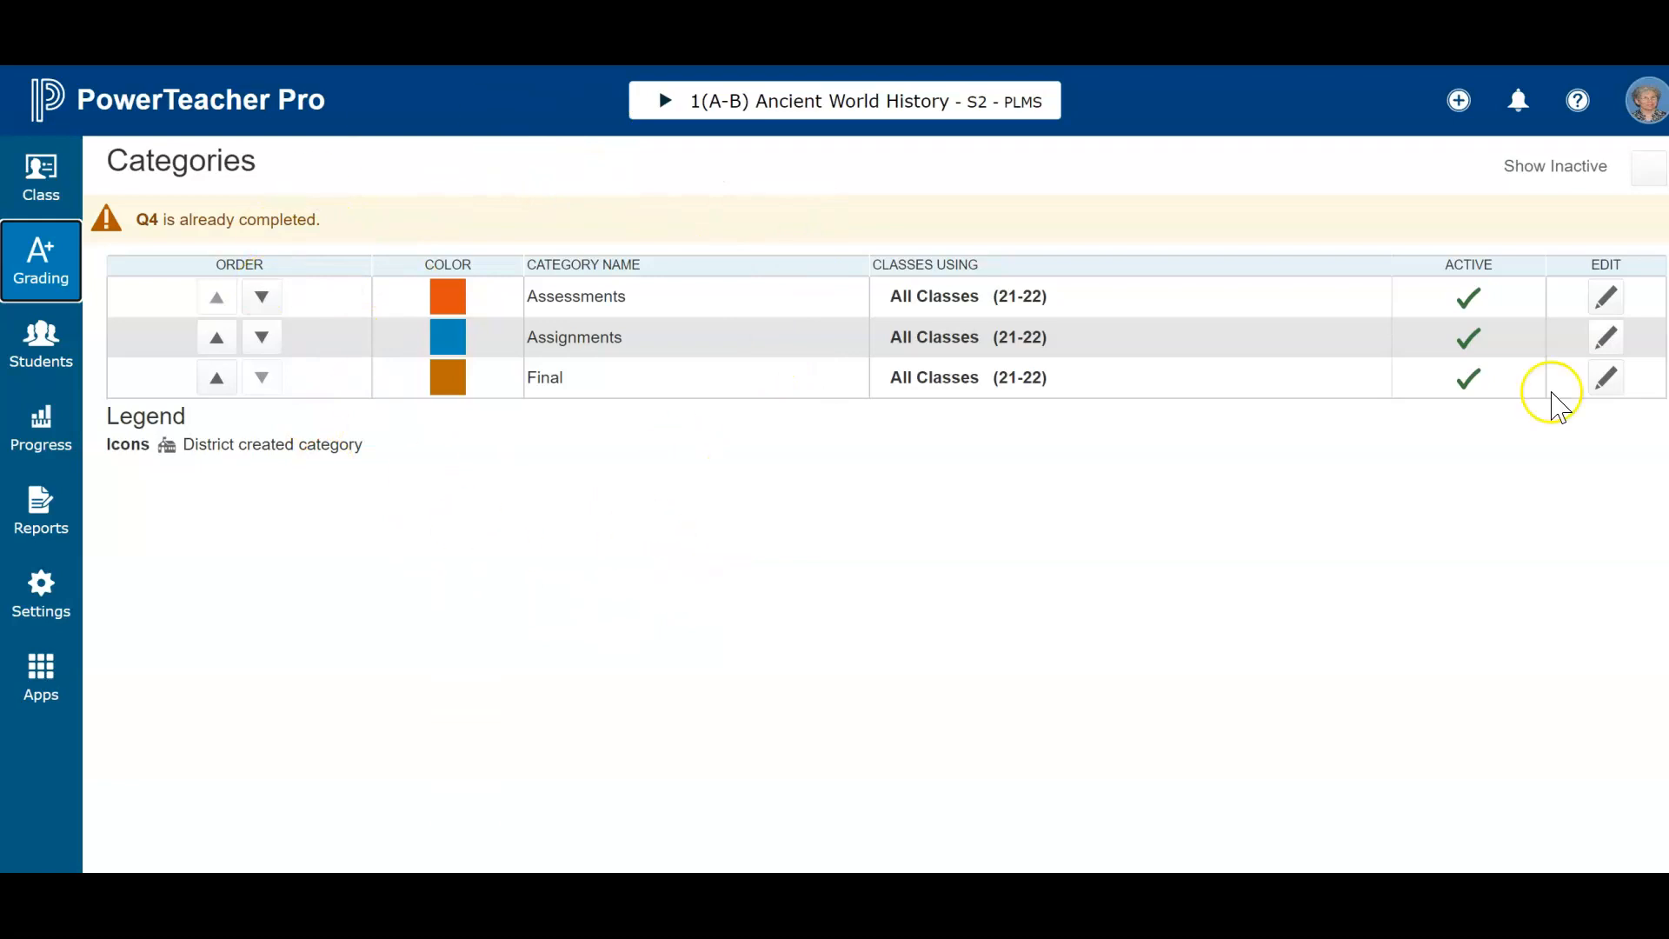
{"action": "left_click", "coordinate": [1650, 168]}
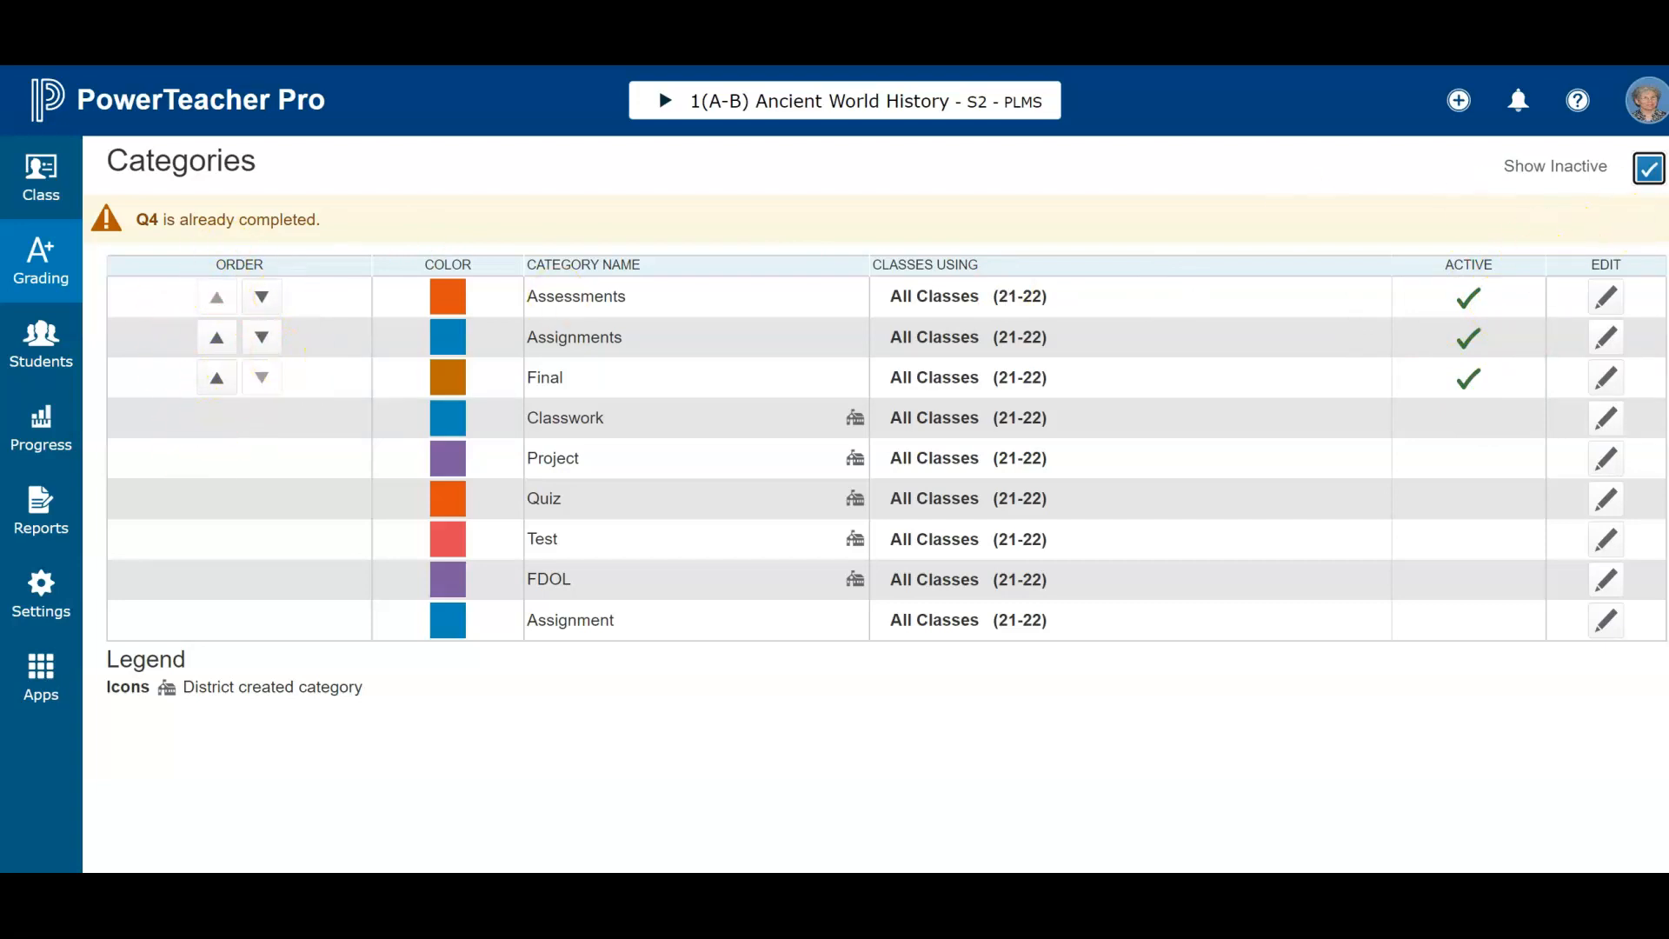
{"action": "left_click", "coordinate": [1649, 171]}
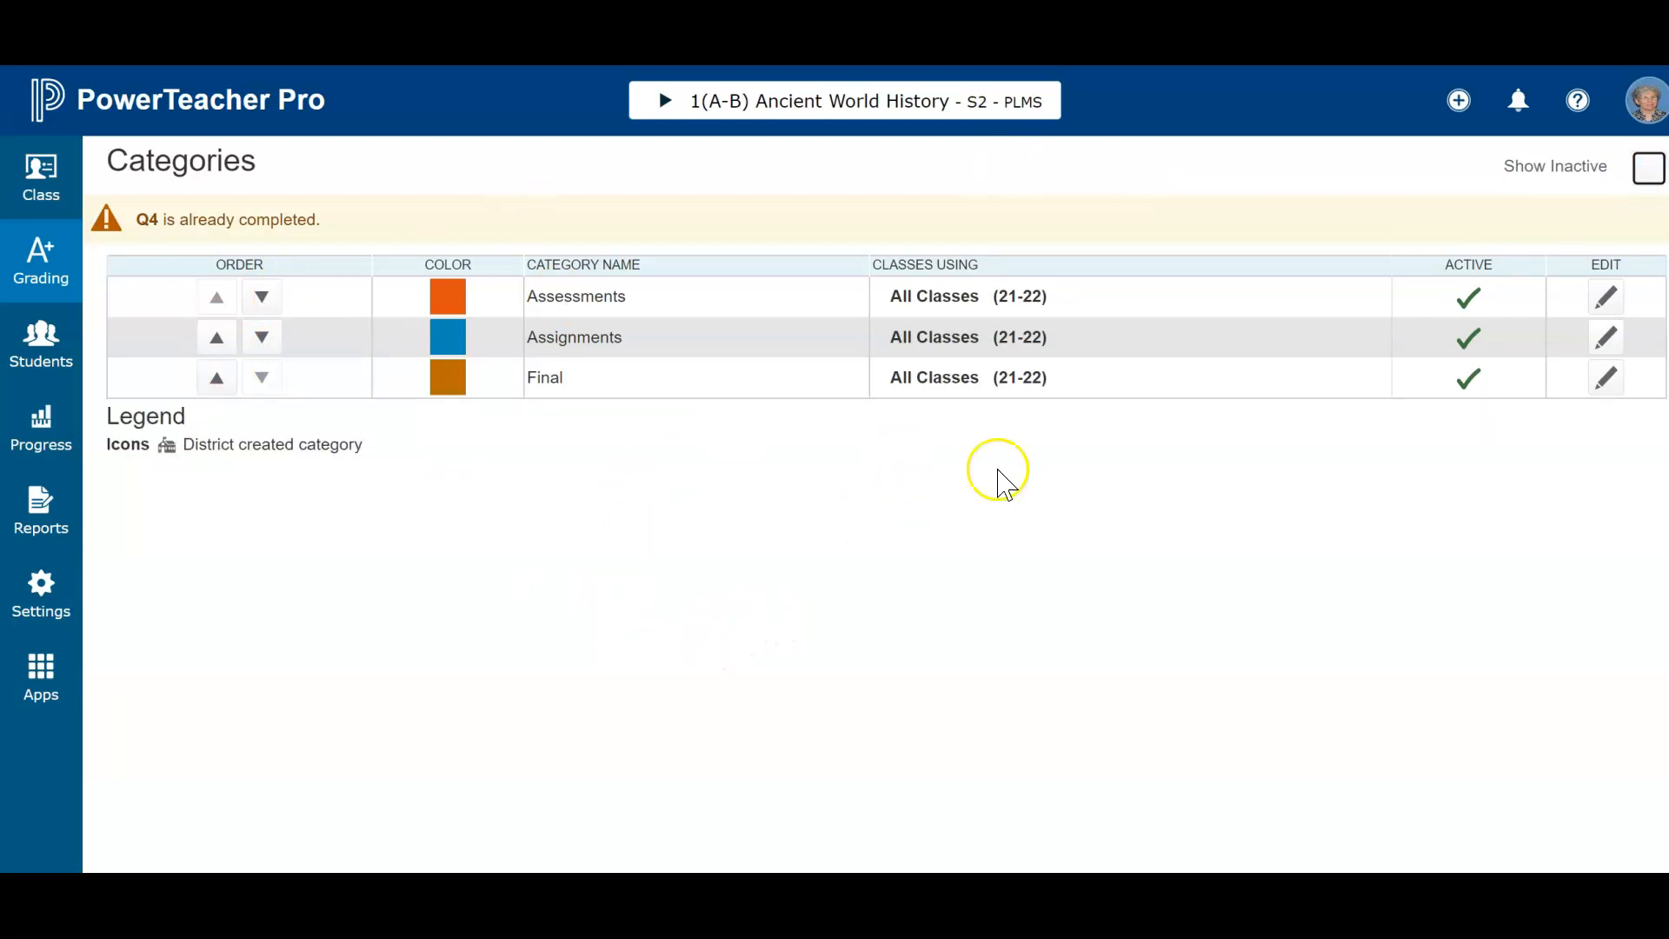
Start a new grading category and name it Unit Project
{"action": "left_click", "coordinate": [1459, 102]}
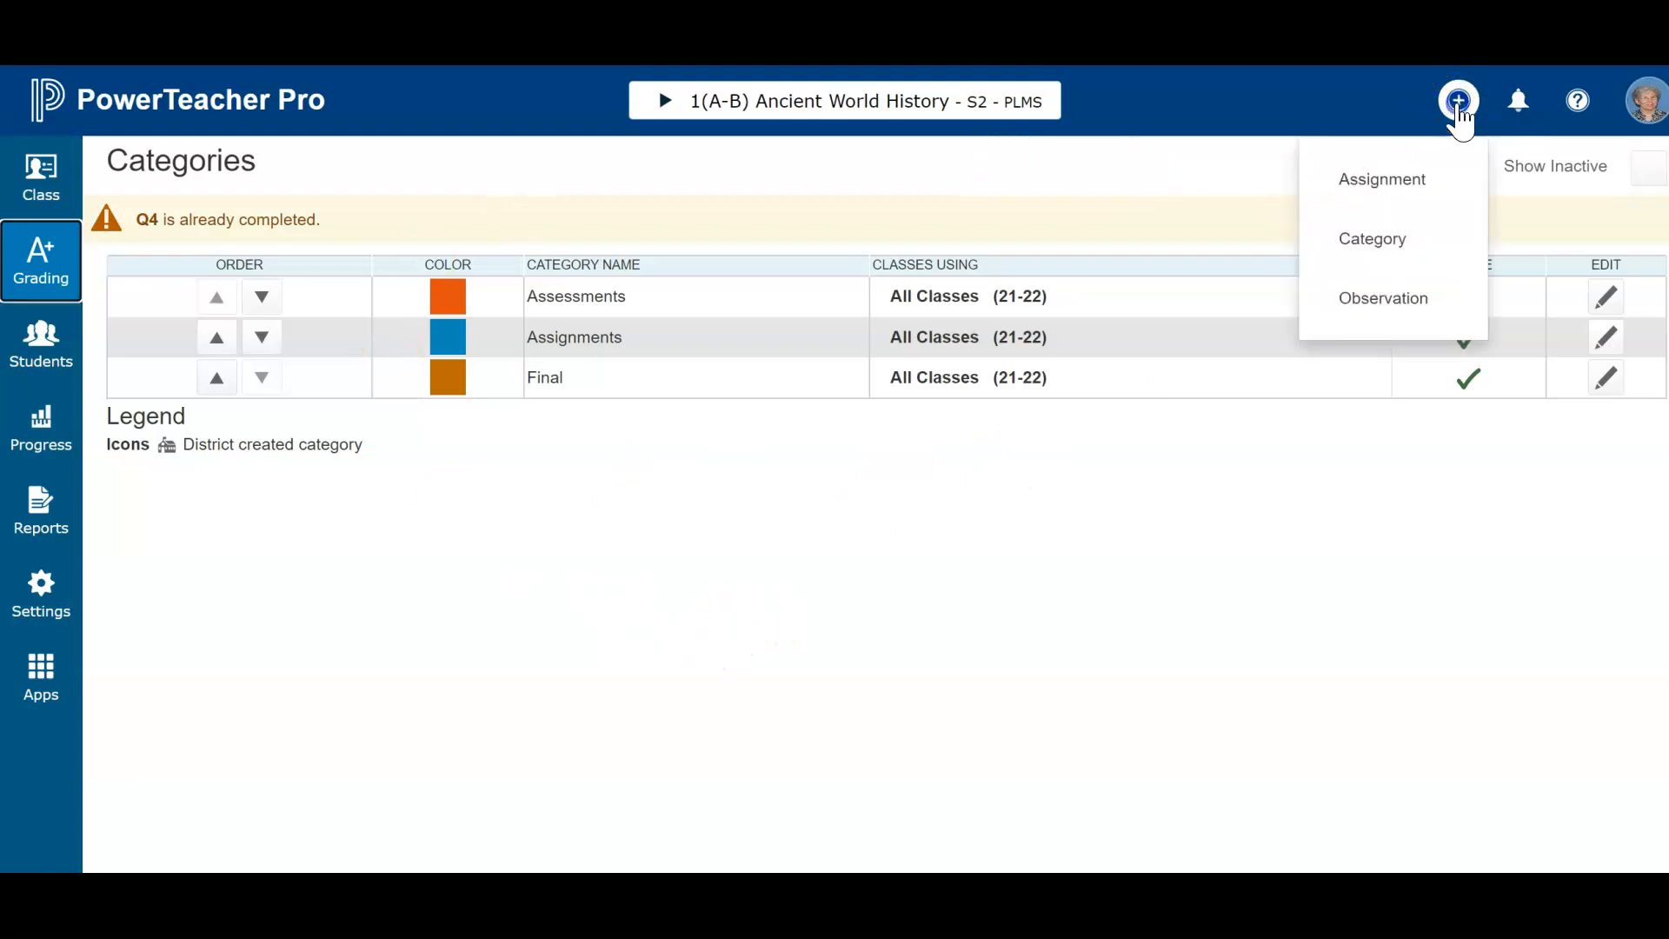
{"action": "left_click", "coordinate": [1371, 252]}
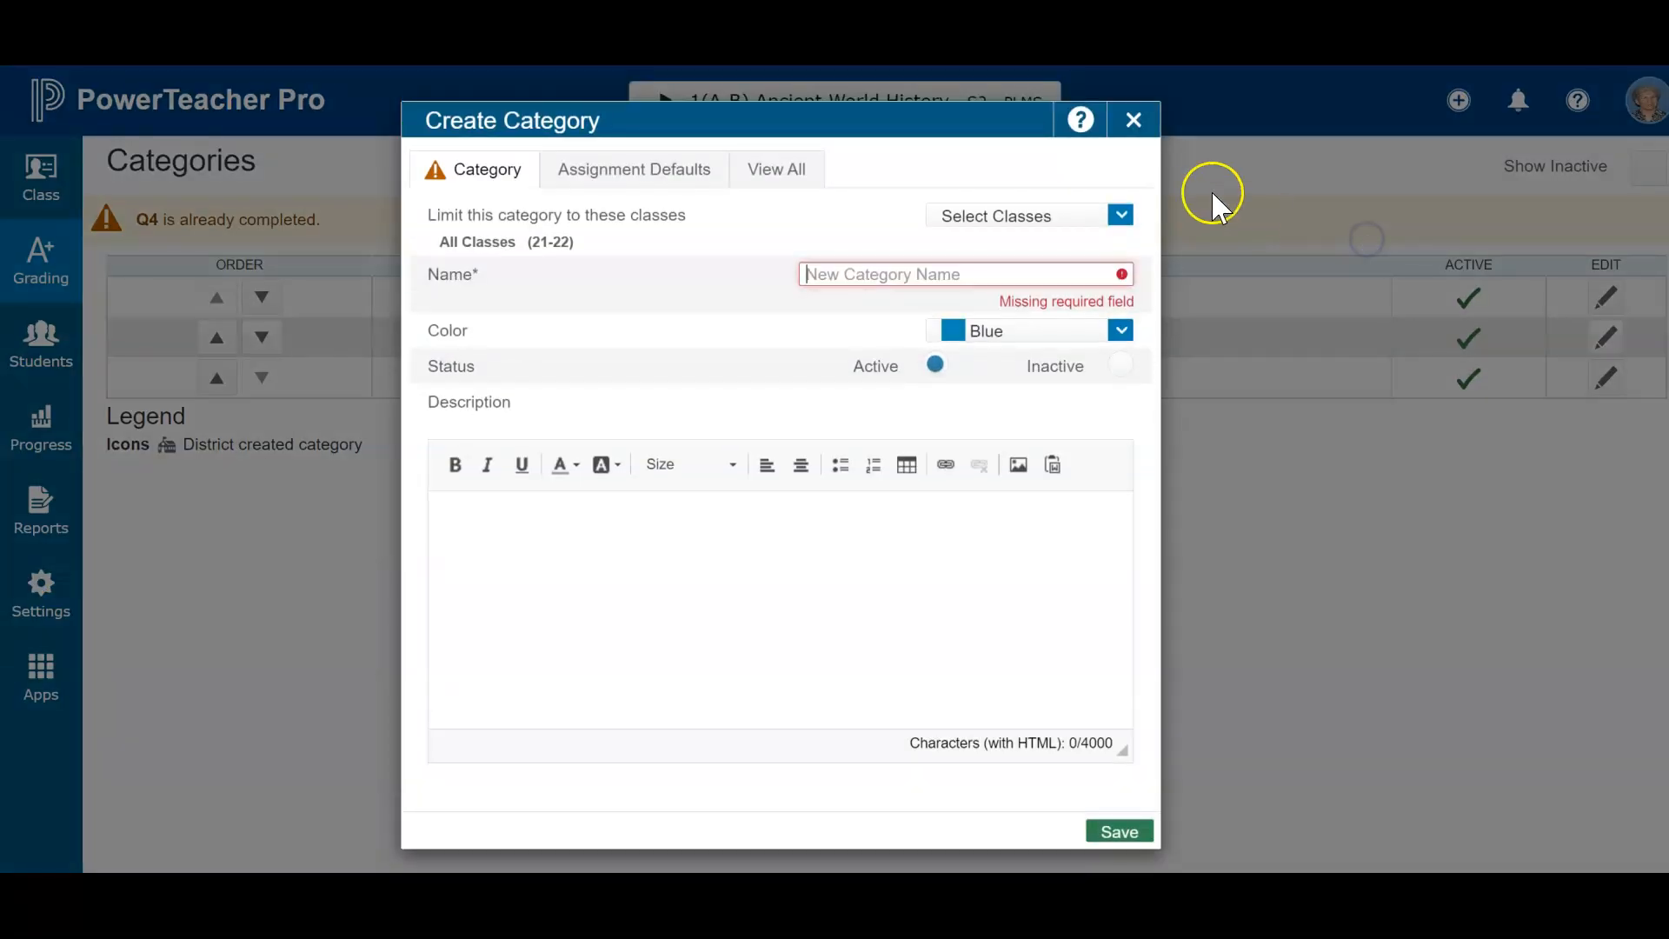
{"action": "left_click", "coordinate": [923, 272]}
{"action": "type", "text": "Poject"}
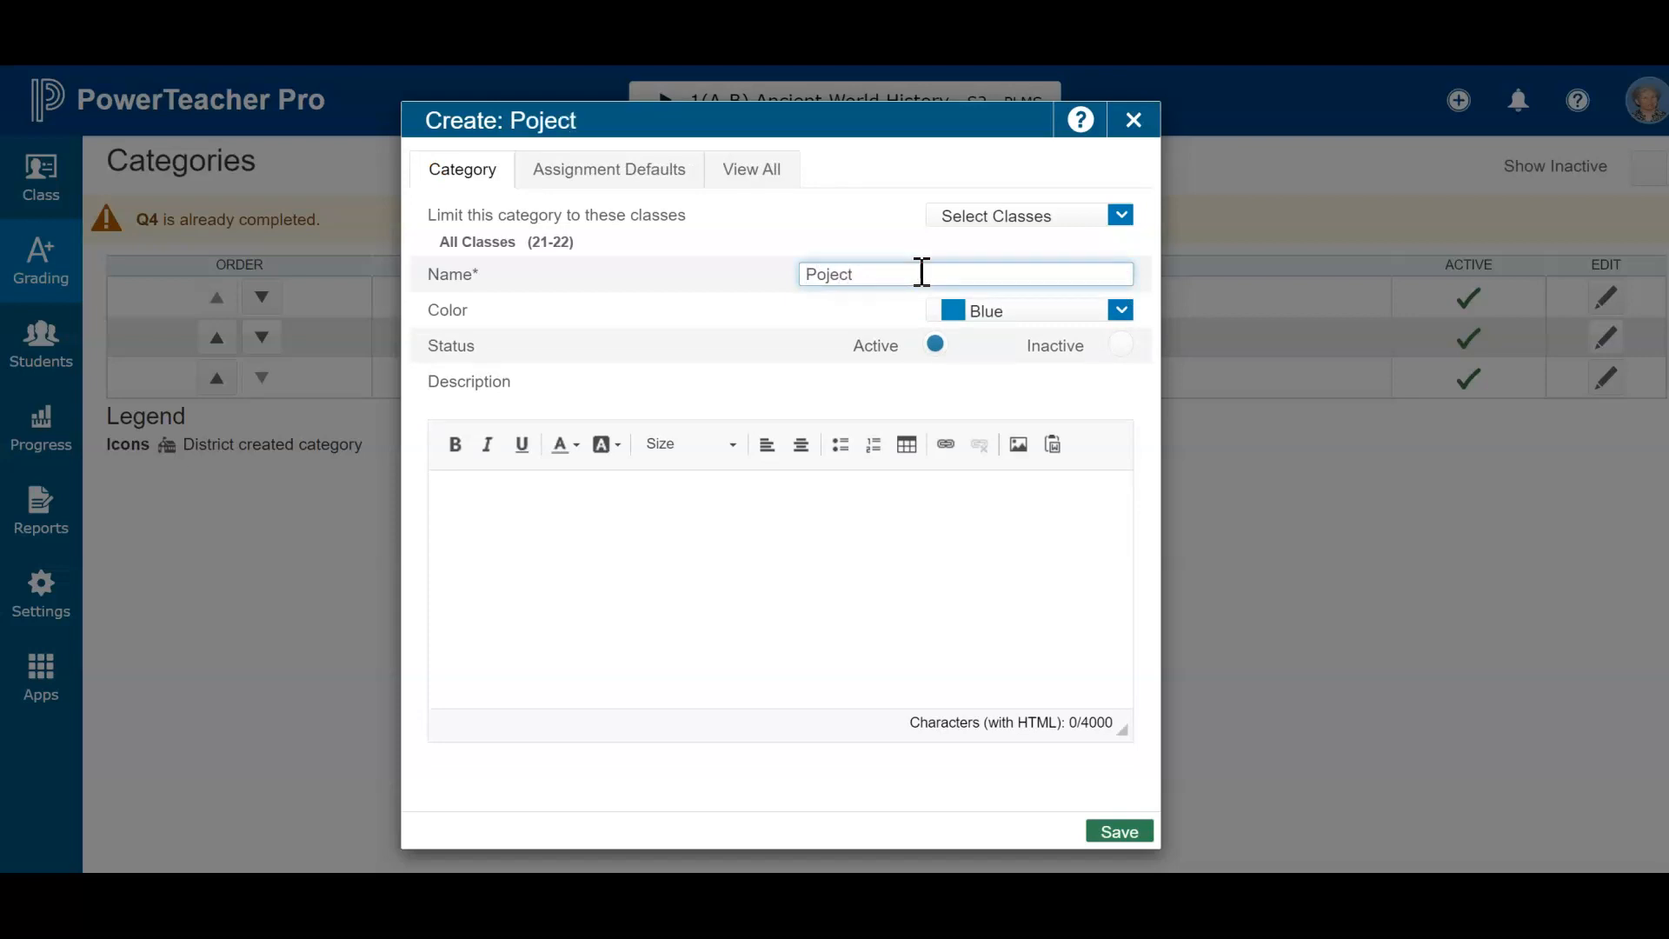
{"action": "left_click", "coordinate": [819, 277]}
{"action": "type", "text": "r"}
{"action": "left_click", "coordinate": [805, 272]}
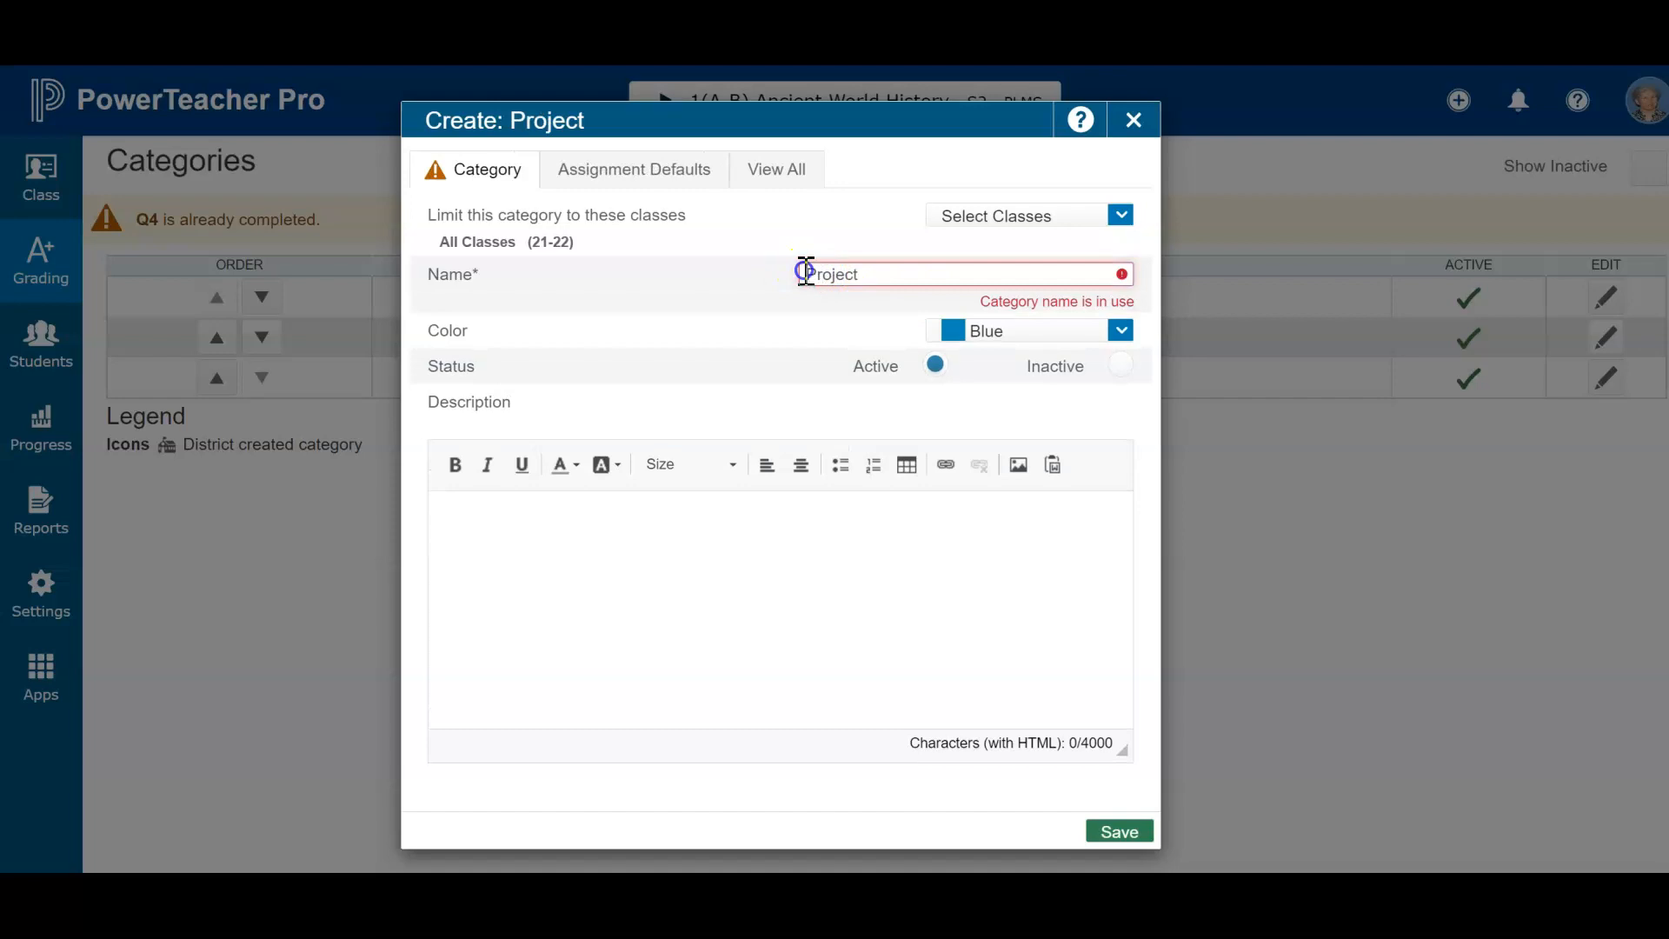
{"action": "type", "text": "Unit"}
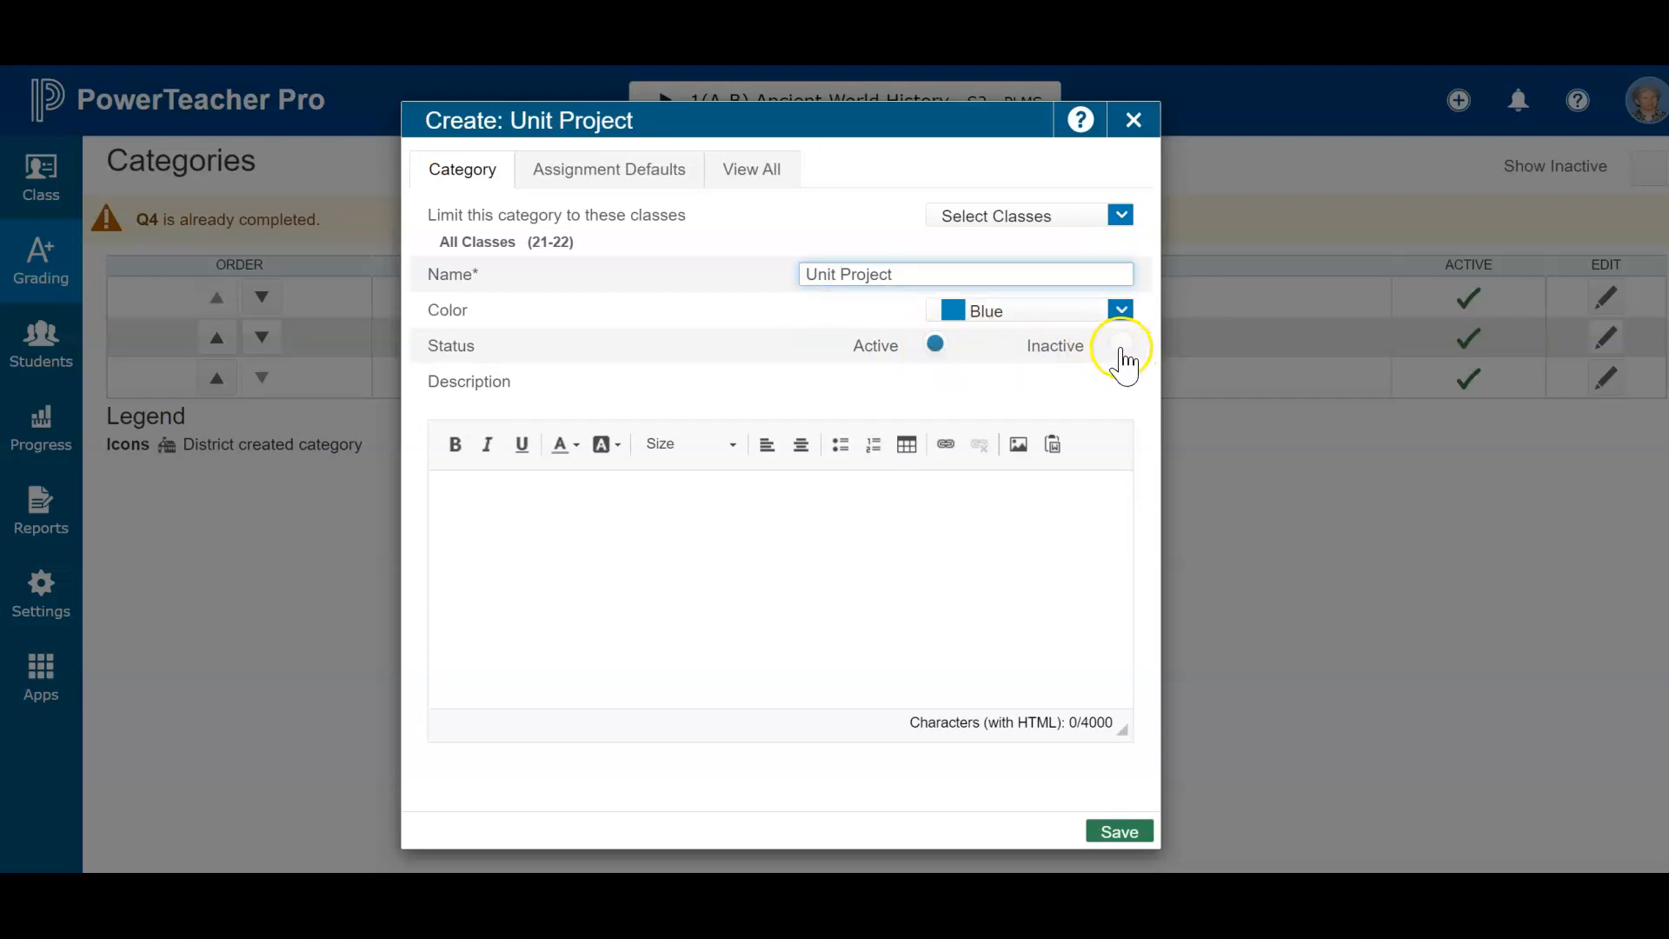
Look through the classes the new category can be limited to and discard the unsaved category
{"action": "left_click", "coordinate": [1120, 216]}
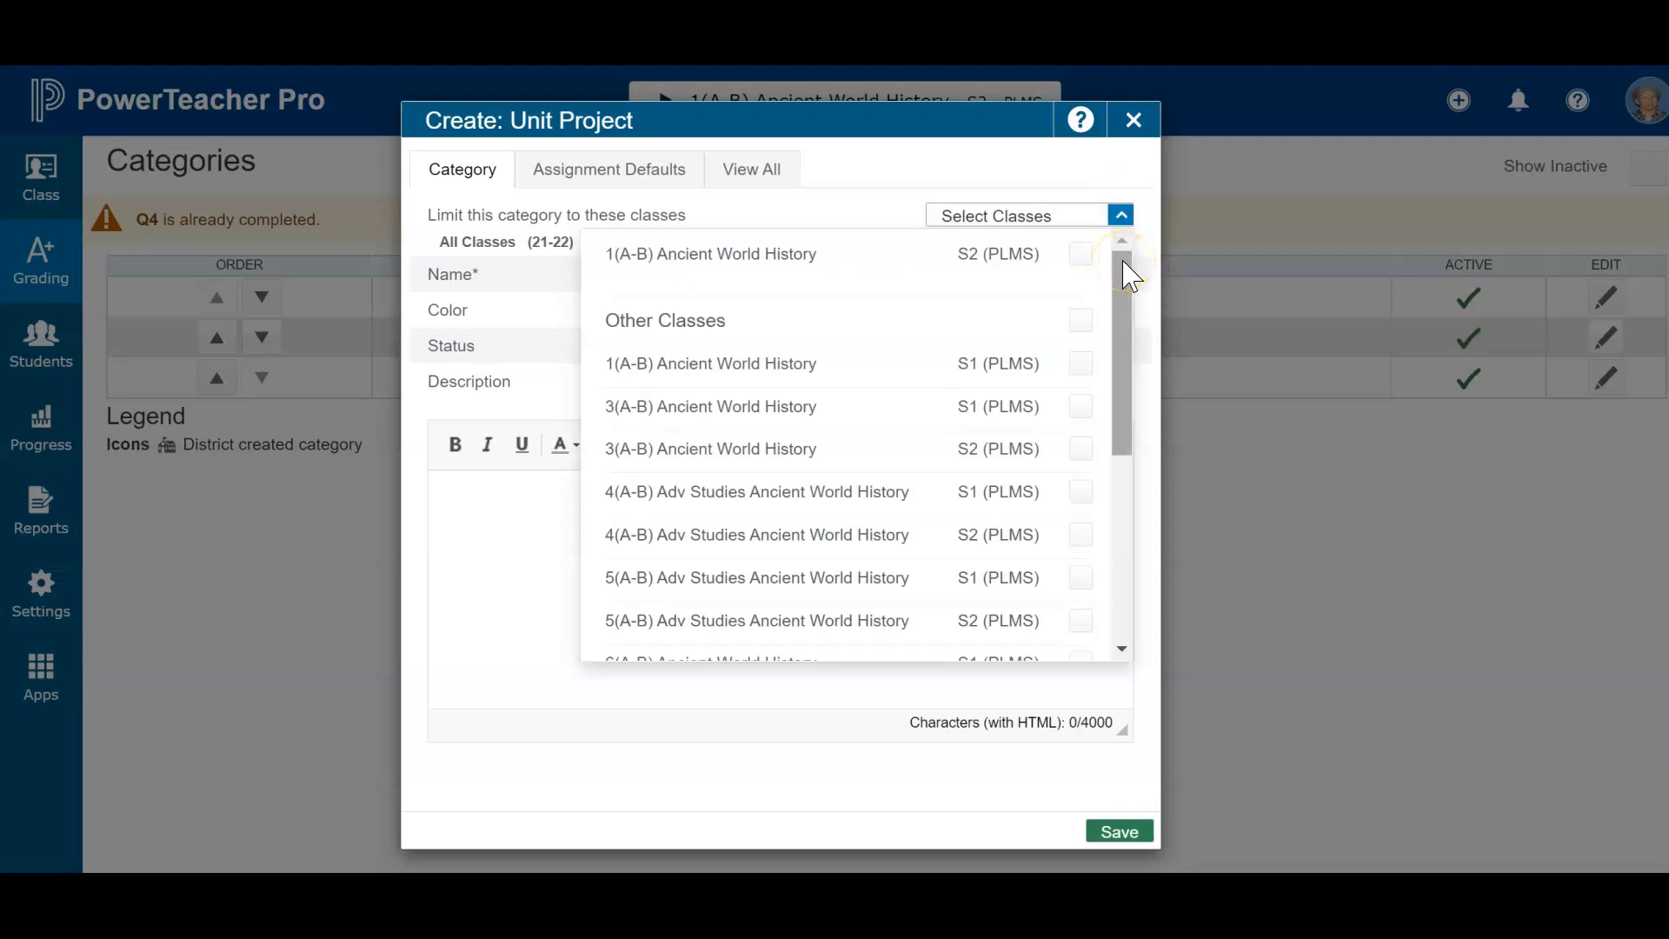
{"action": "left_click_drag", "start_coordinate": [1123, 263], "coordinate": [1118, 167]}
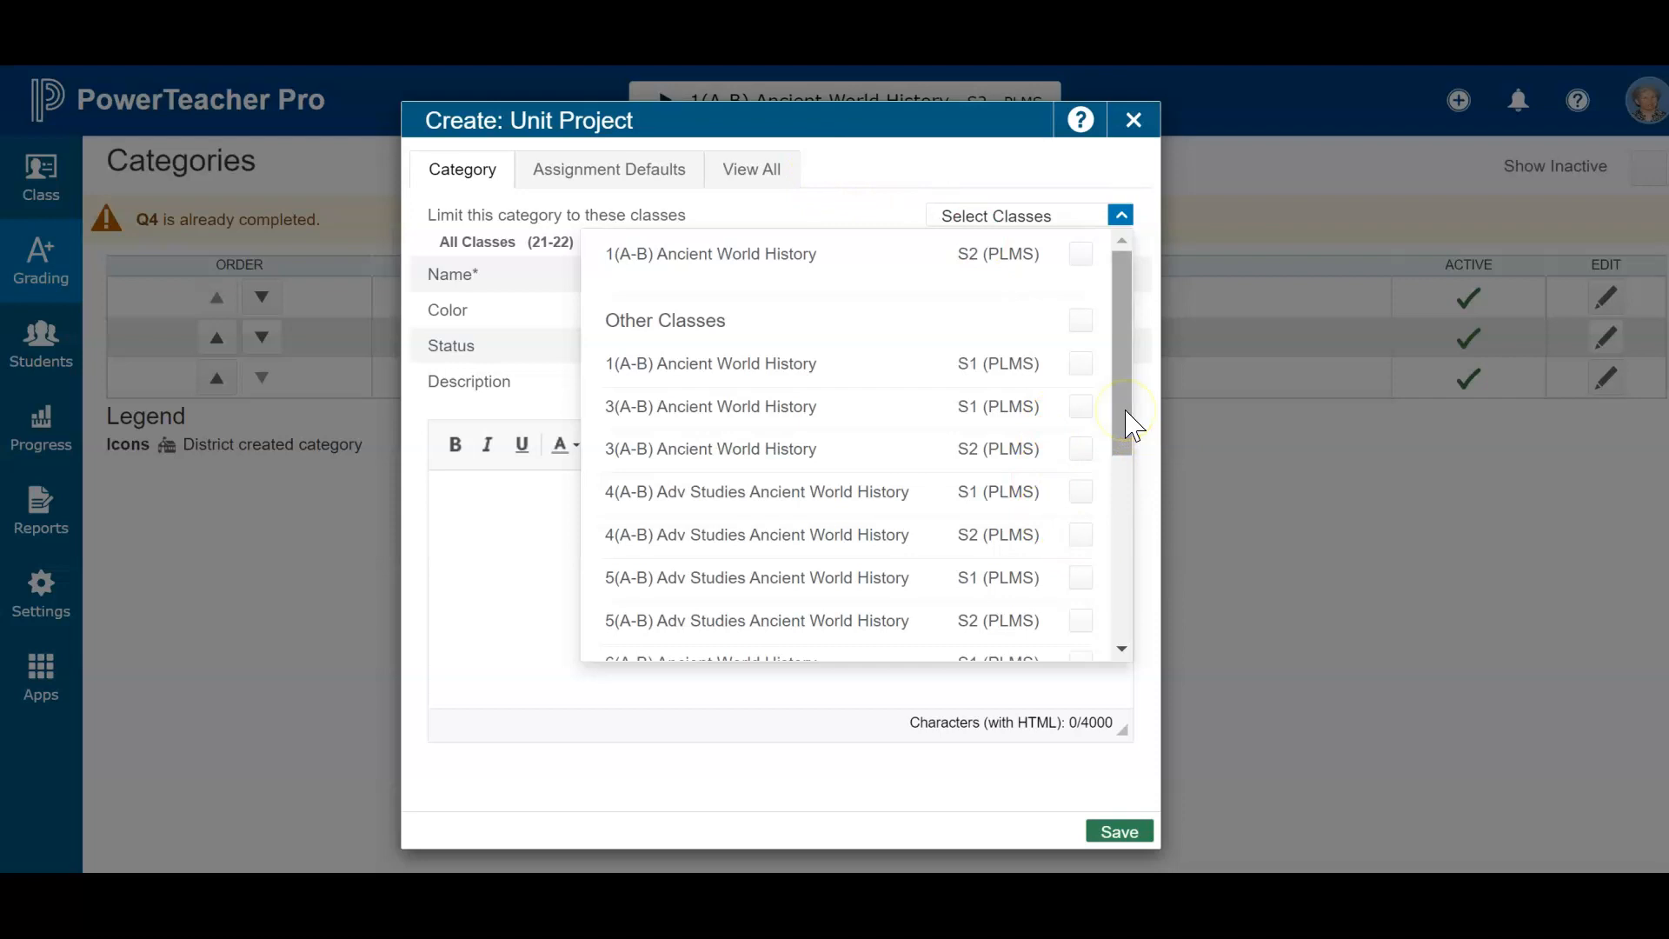
{"action": "left_click", "coordinate": [1134, 122]}
{"action": "left_click", "coordinate": [787, 308]}
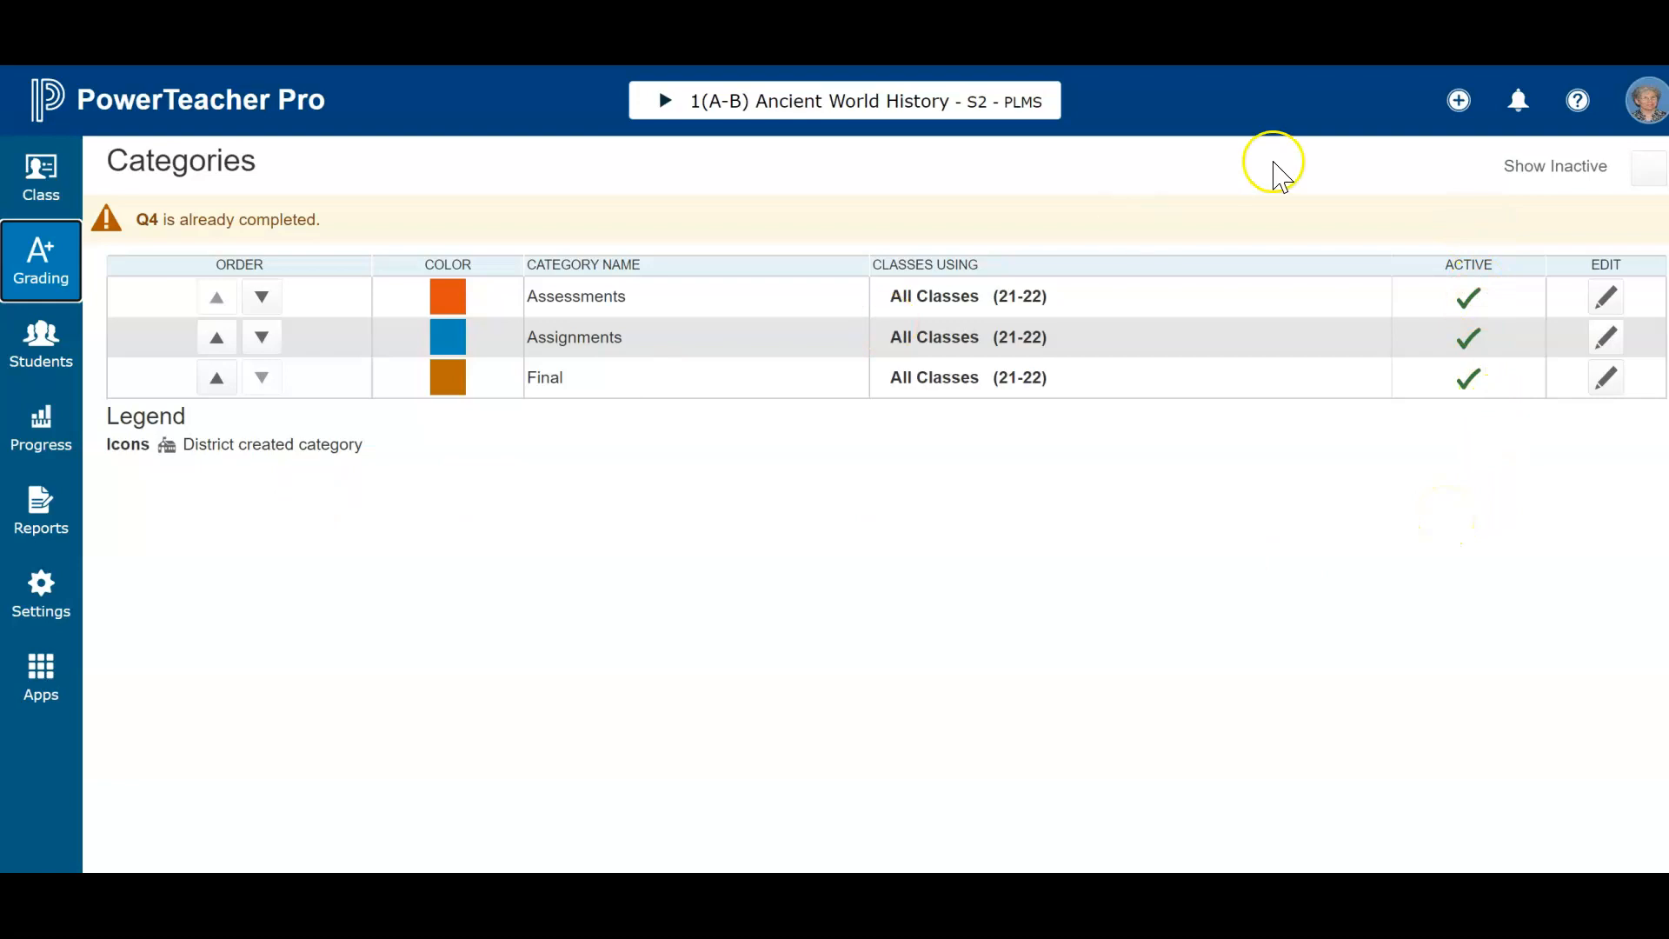
Start a new assignment called "name" for the current class and assign it to the Final category
{"action": "left_click", "coordinate": [1460, 102]}
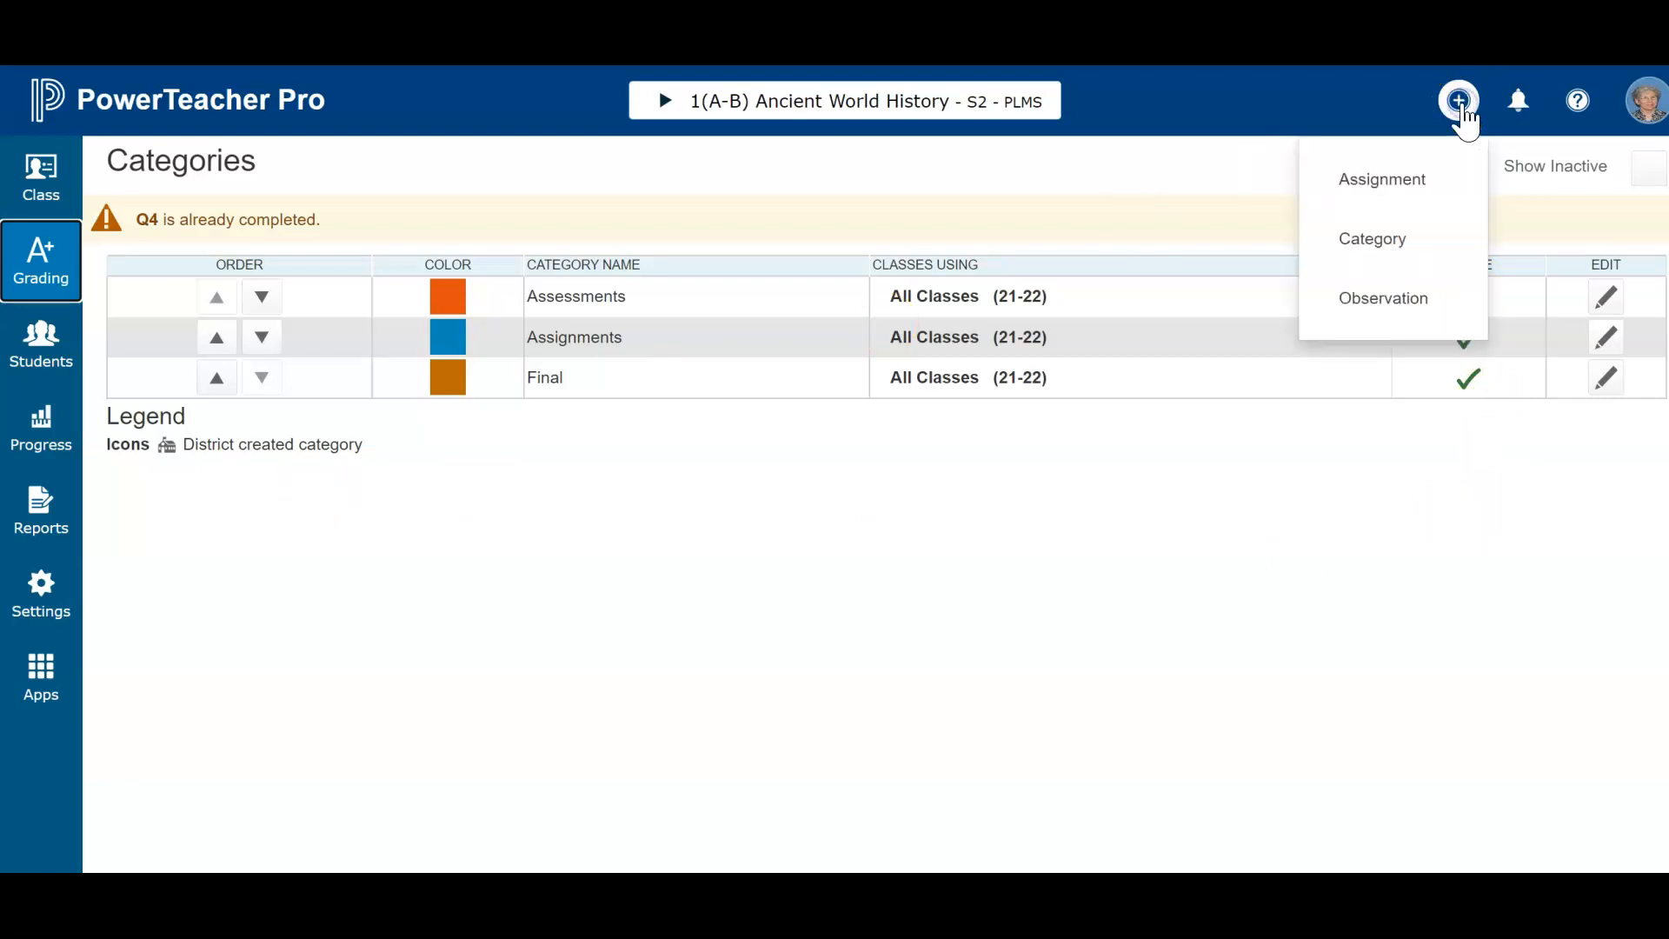
{"action": "left_click", "coordinate": [1410, 183]}
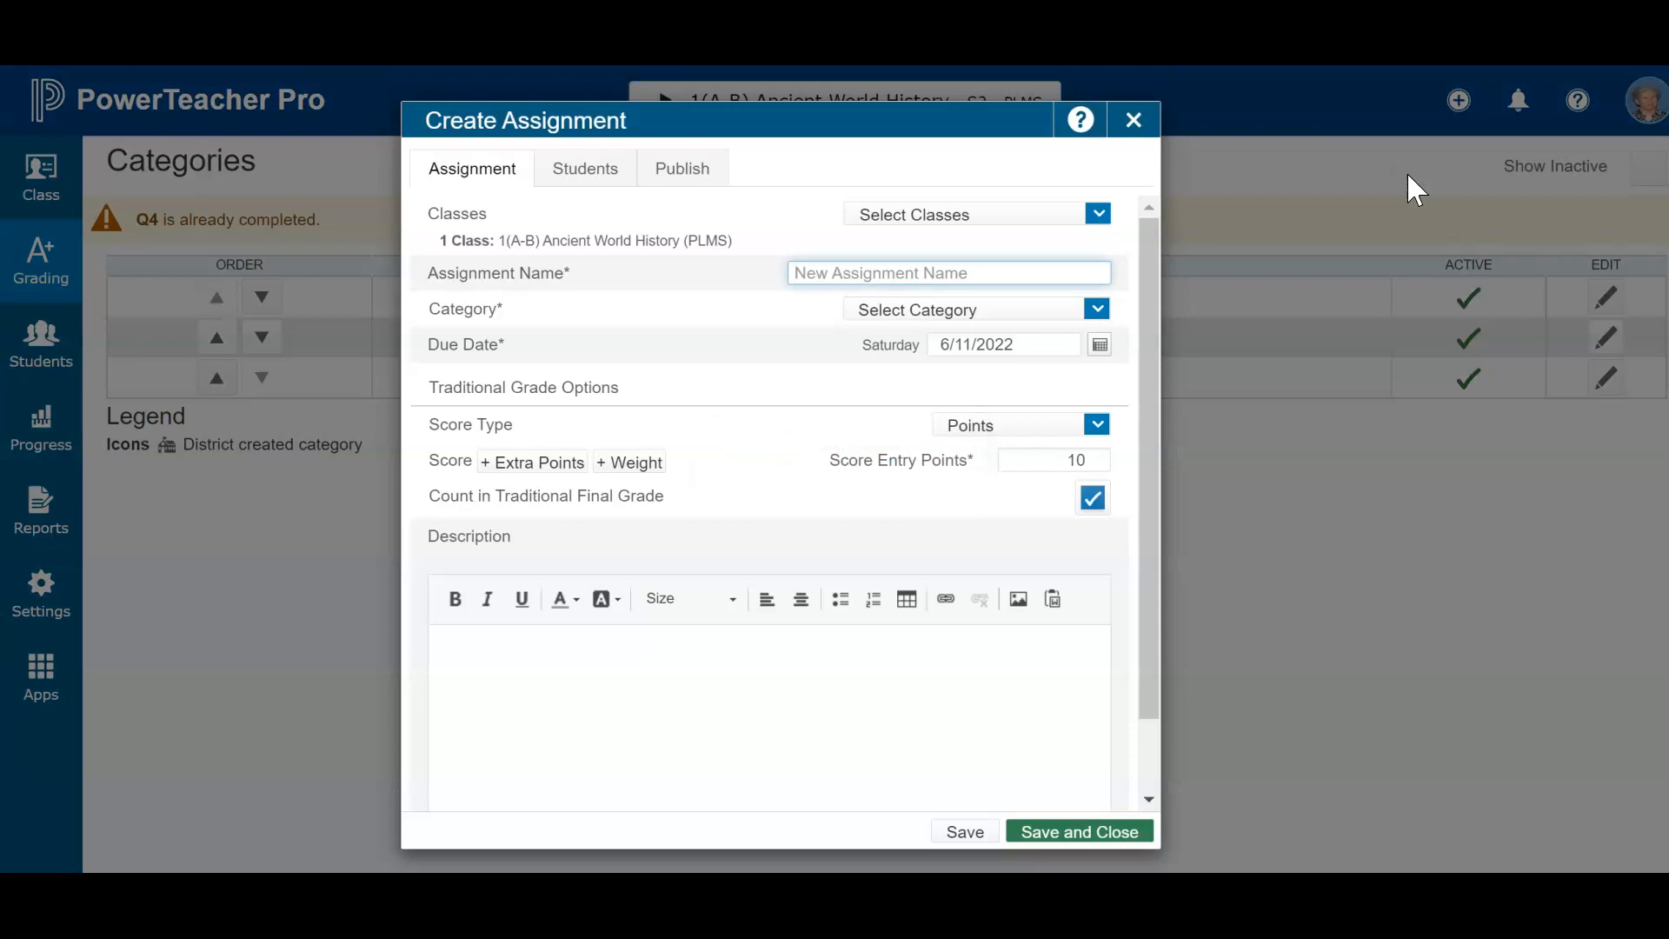
{"action": "left_click", "coordinate": [1099, 214]}
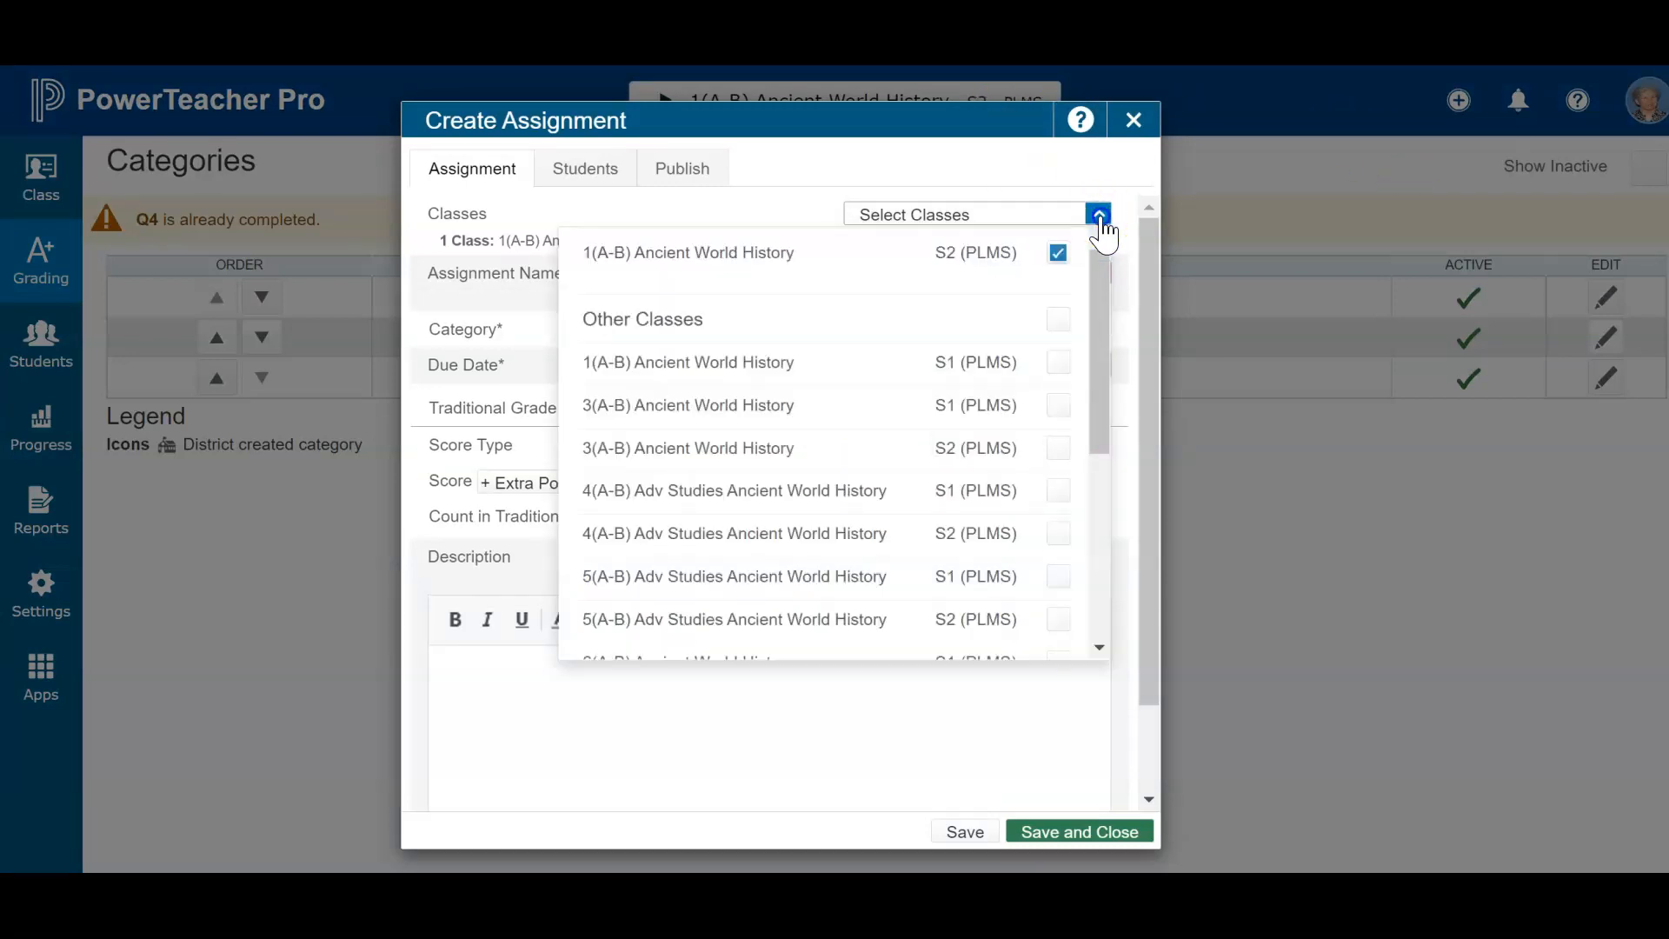
{"action": "left_click", "coordinate": [1099, 216]}
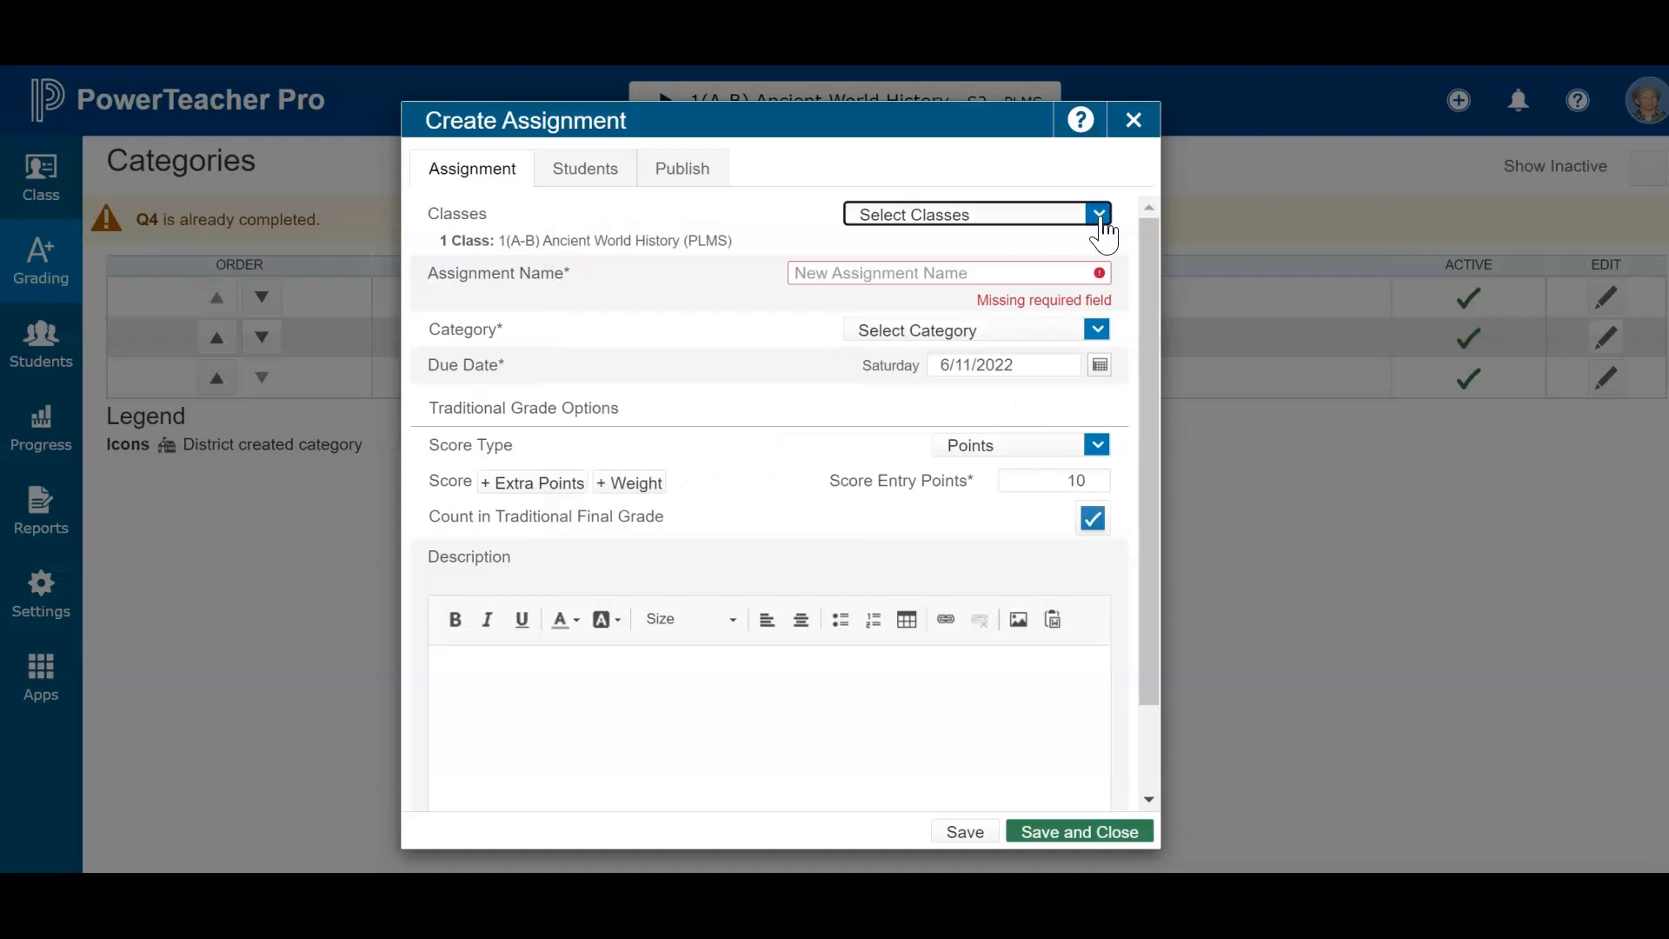
{"action": "left_click", "coordinate": [1017, 270]}
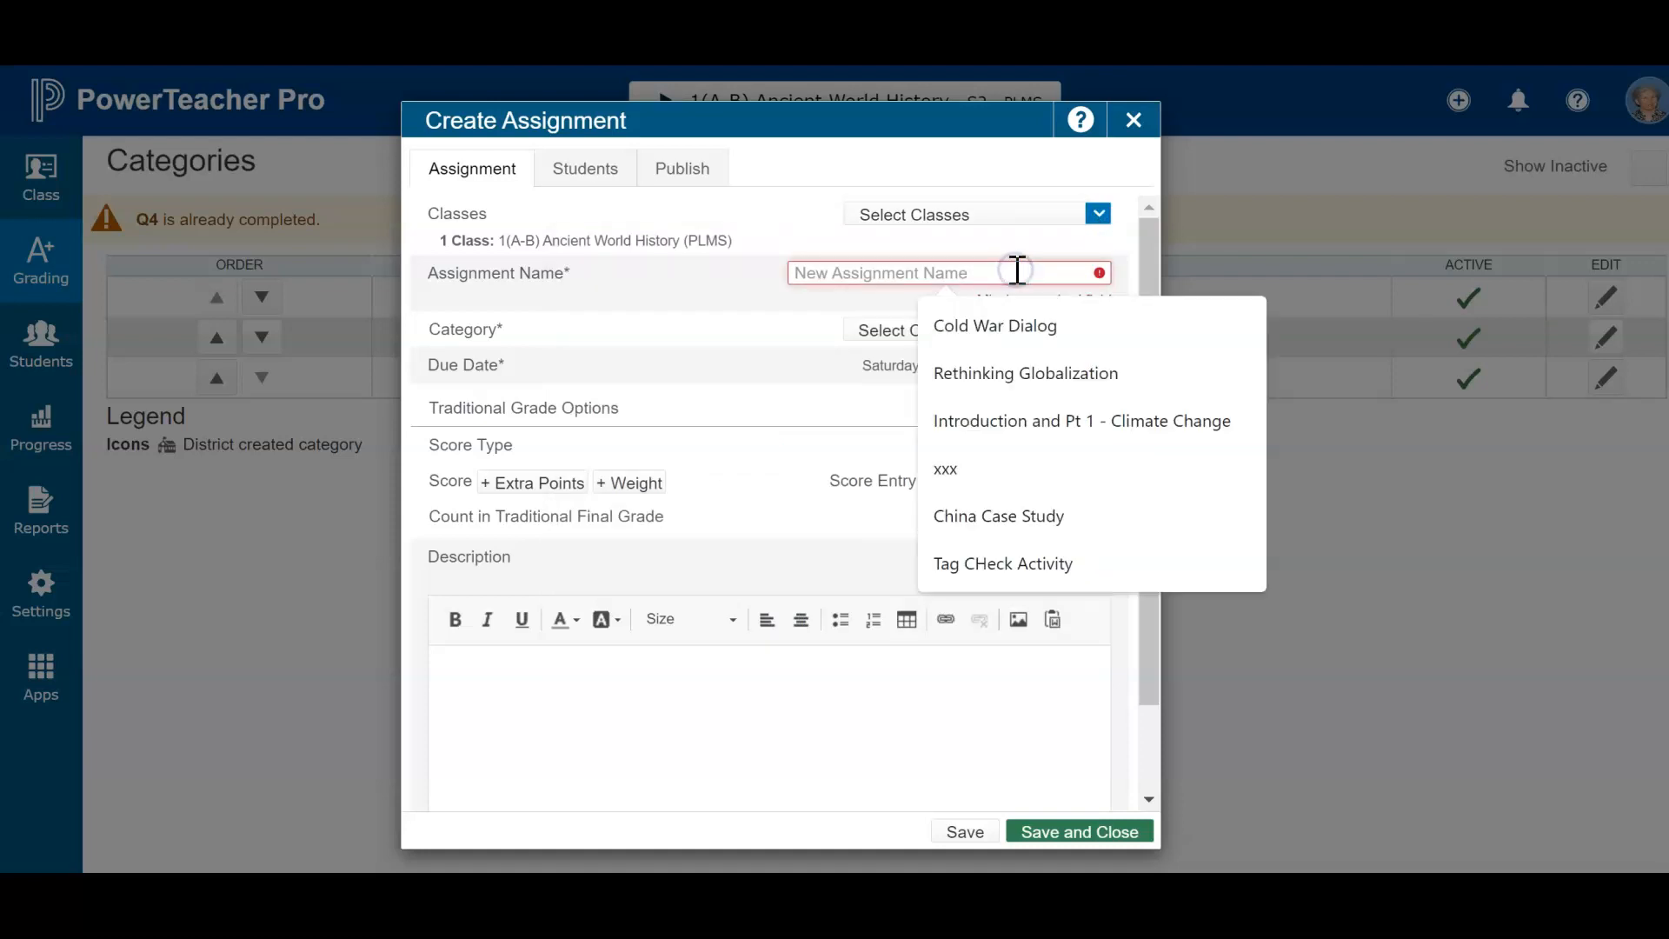
{"action": "type", "text": "name"}
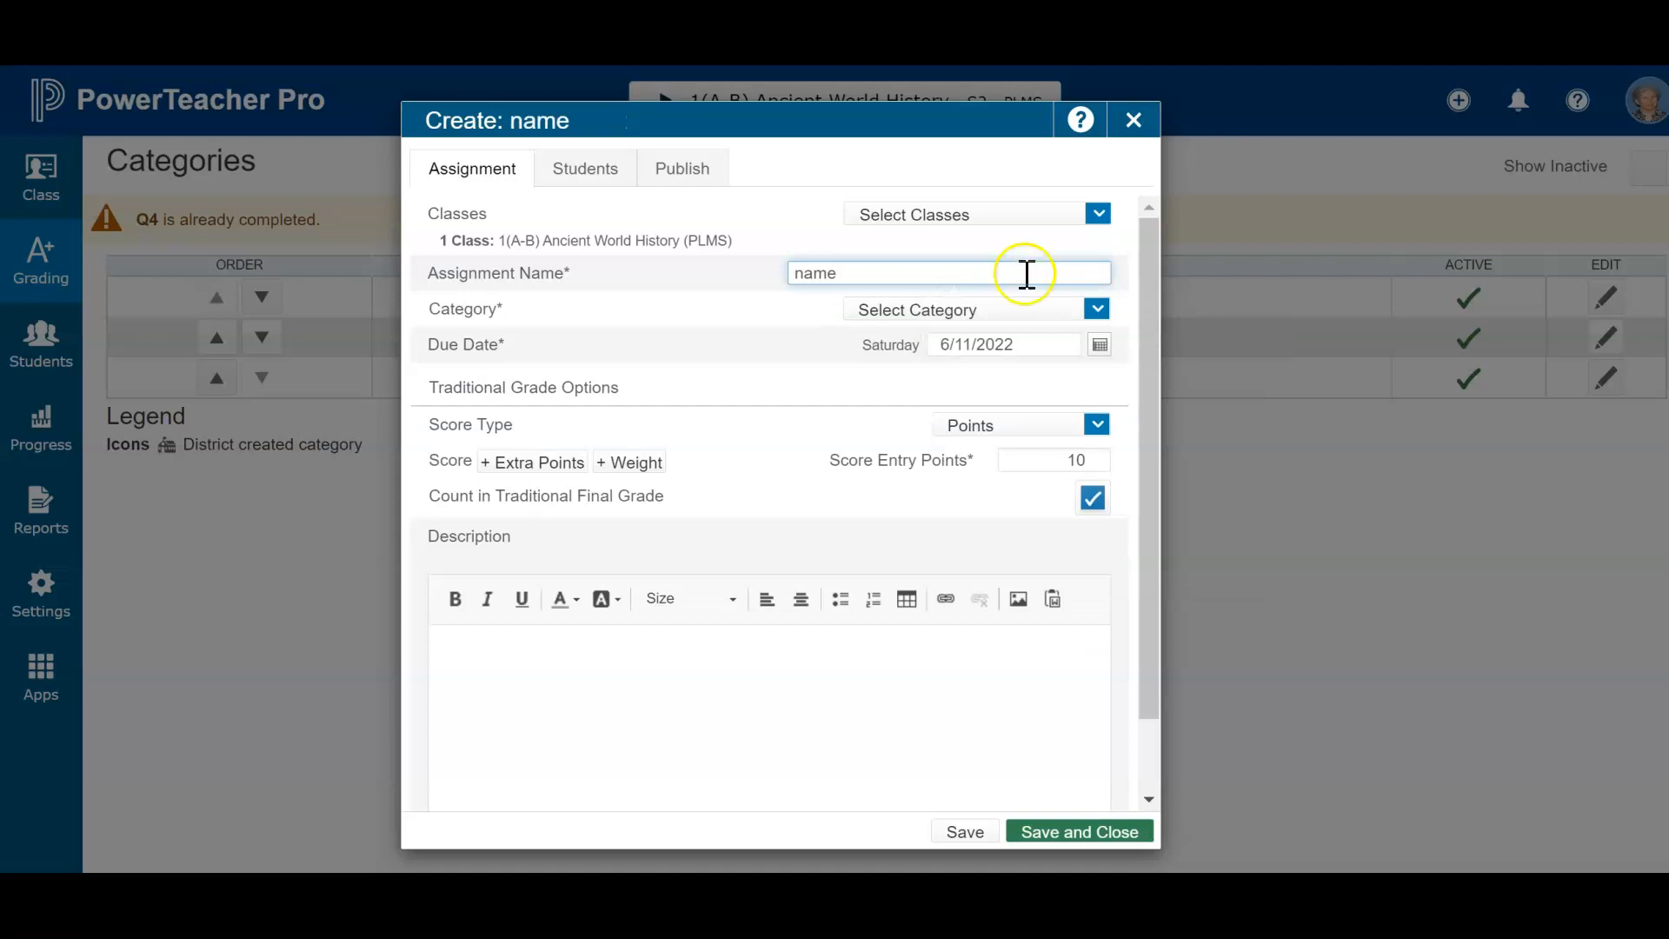
{"action": "left_click", "coordinate": [1096, 310]}
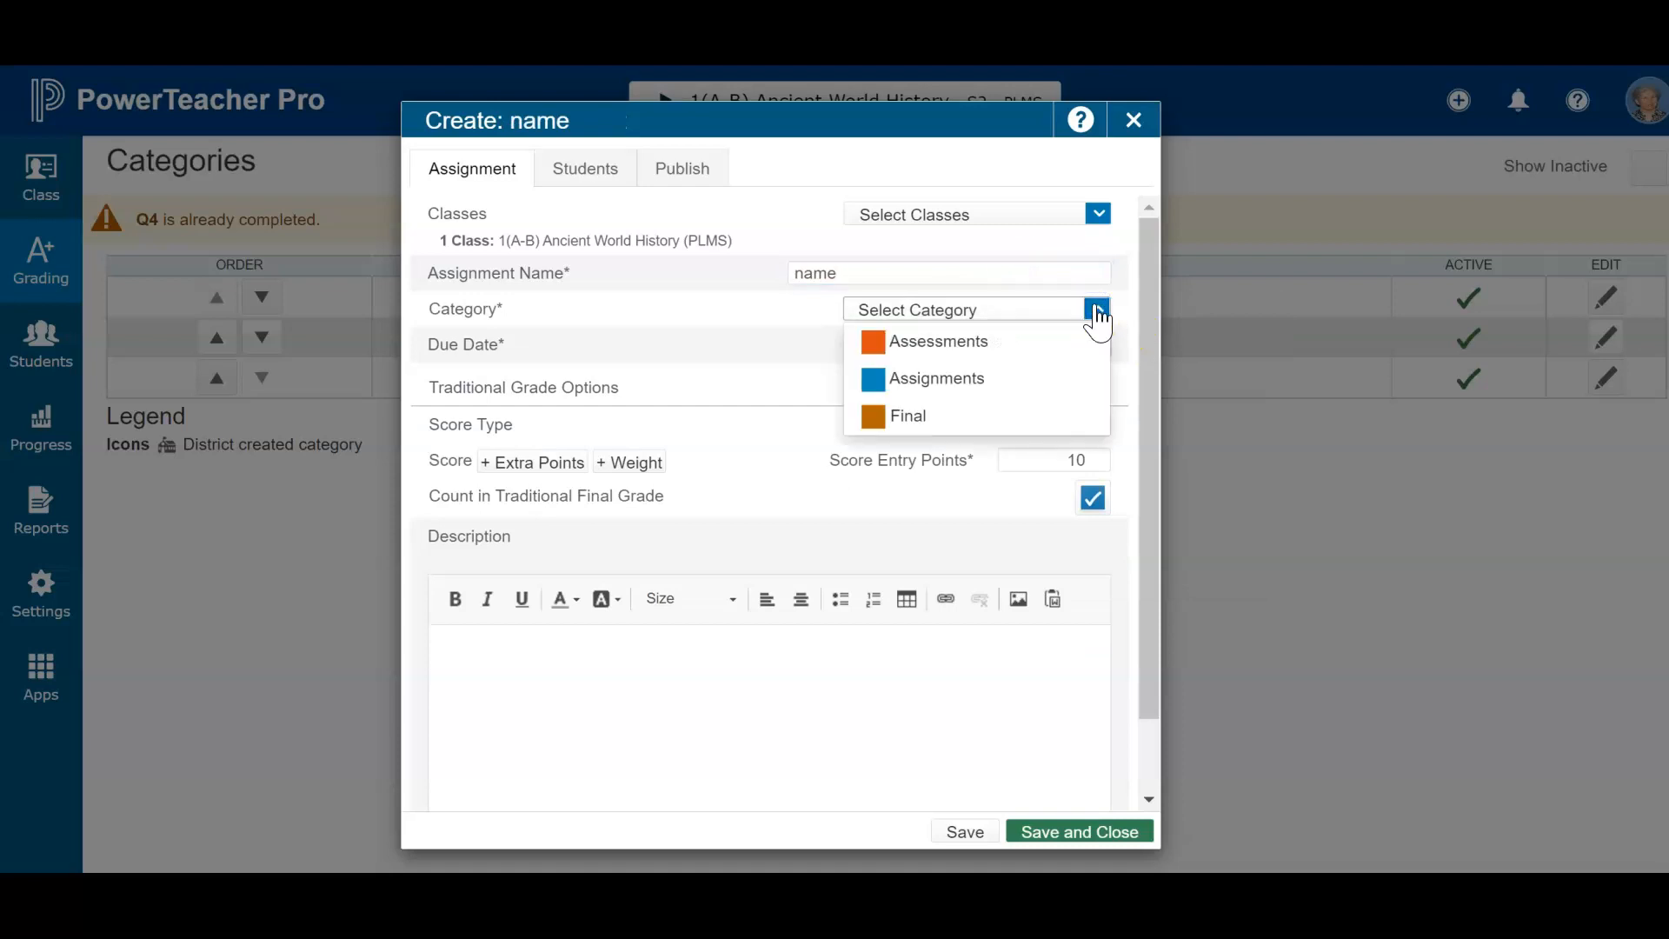
{"action": "left_click", "coordinate": [1024, 414]}
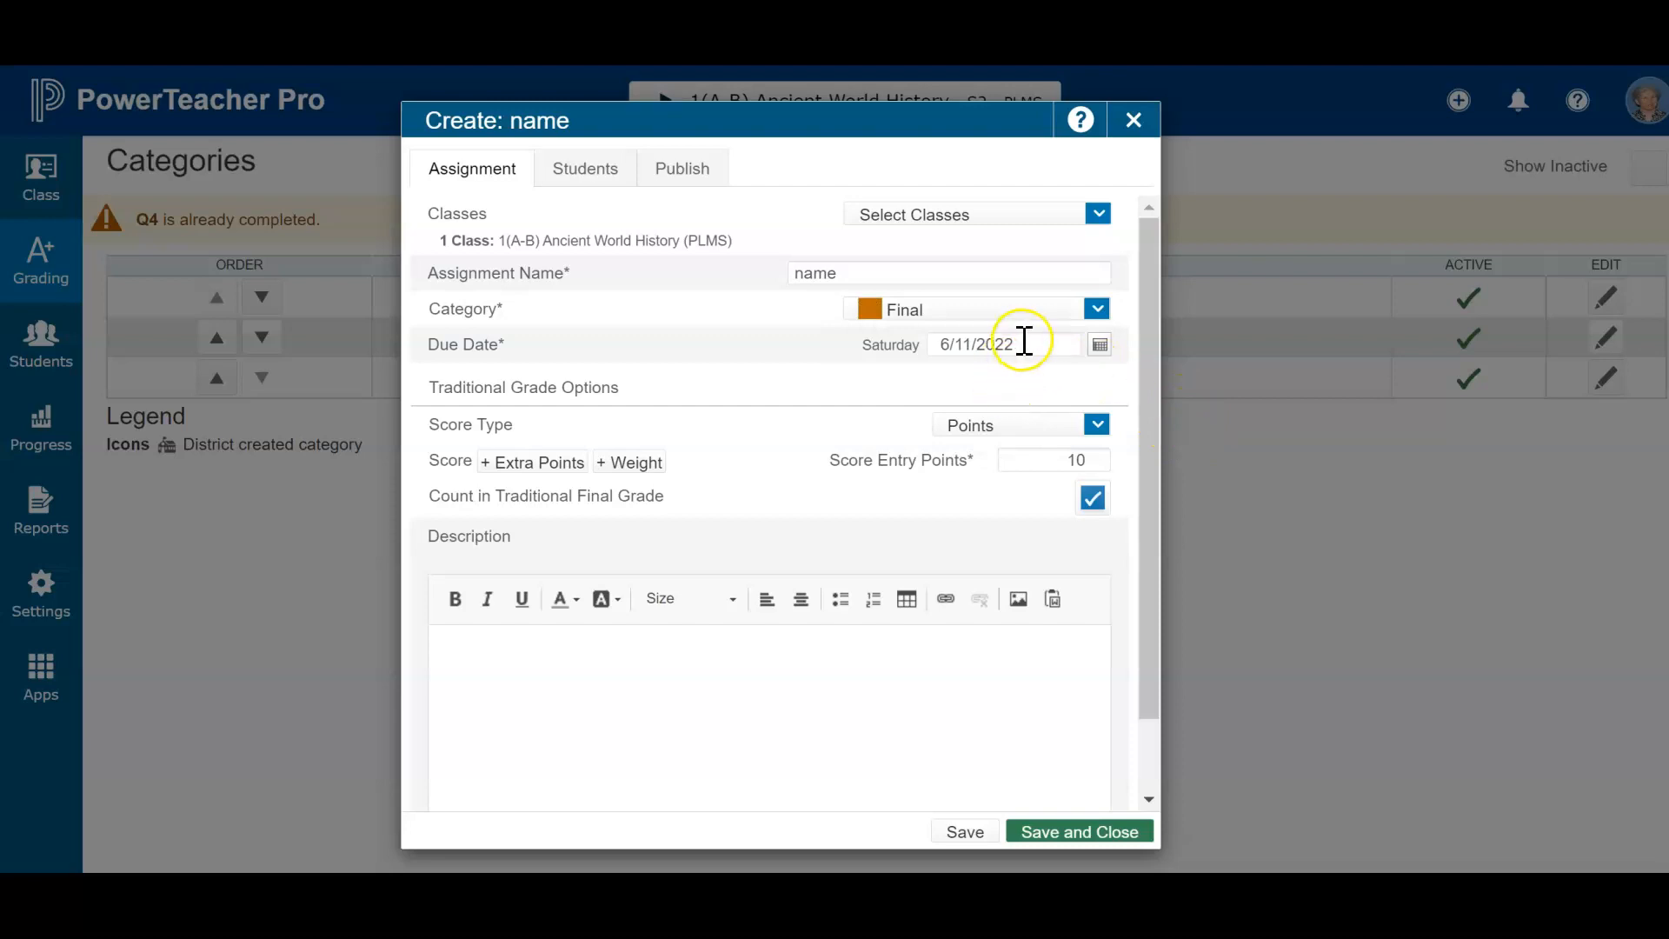
View the due date calendar and the available score types for the new assignment without changing either
{"action": "left_click", "coordinate": [1100, 346]}
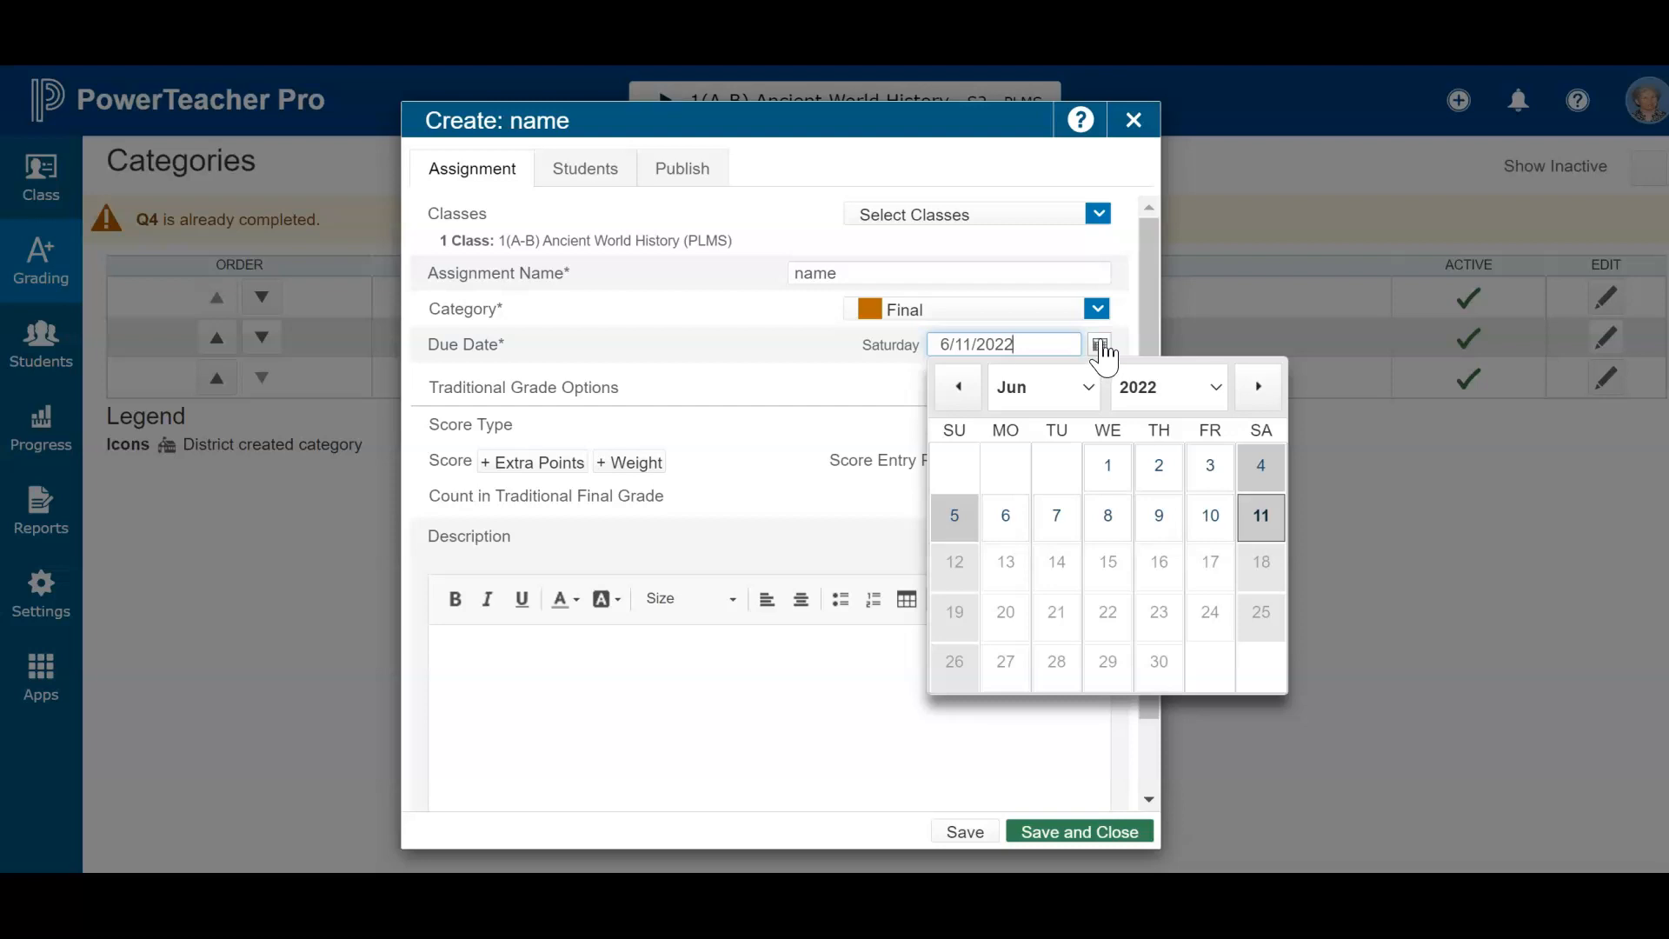
{"action": "left_click", "coordinate": [1101, 348]}
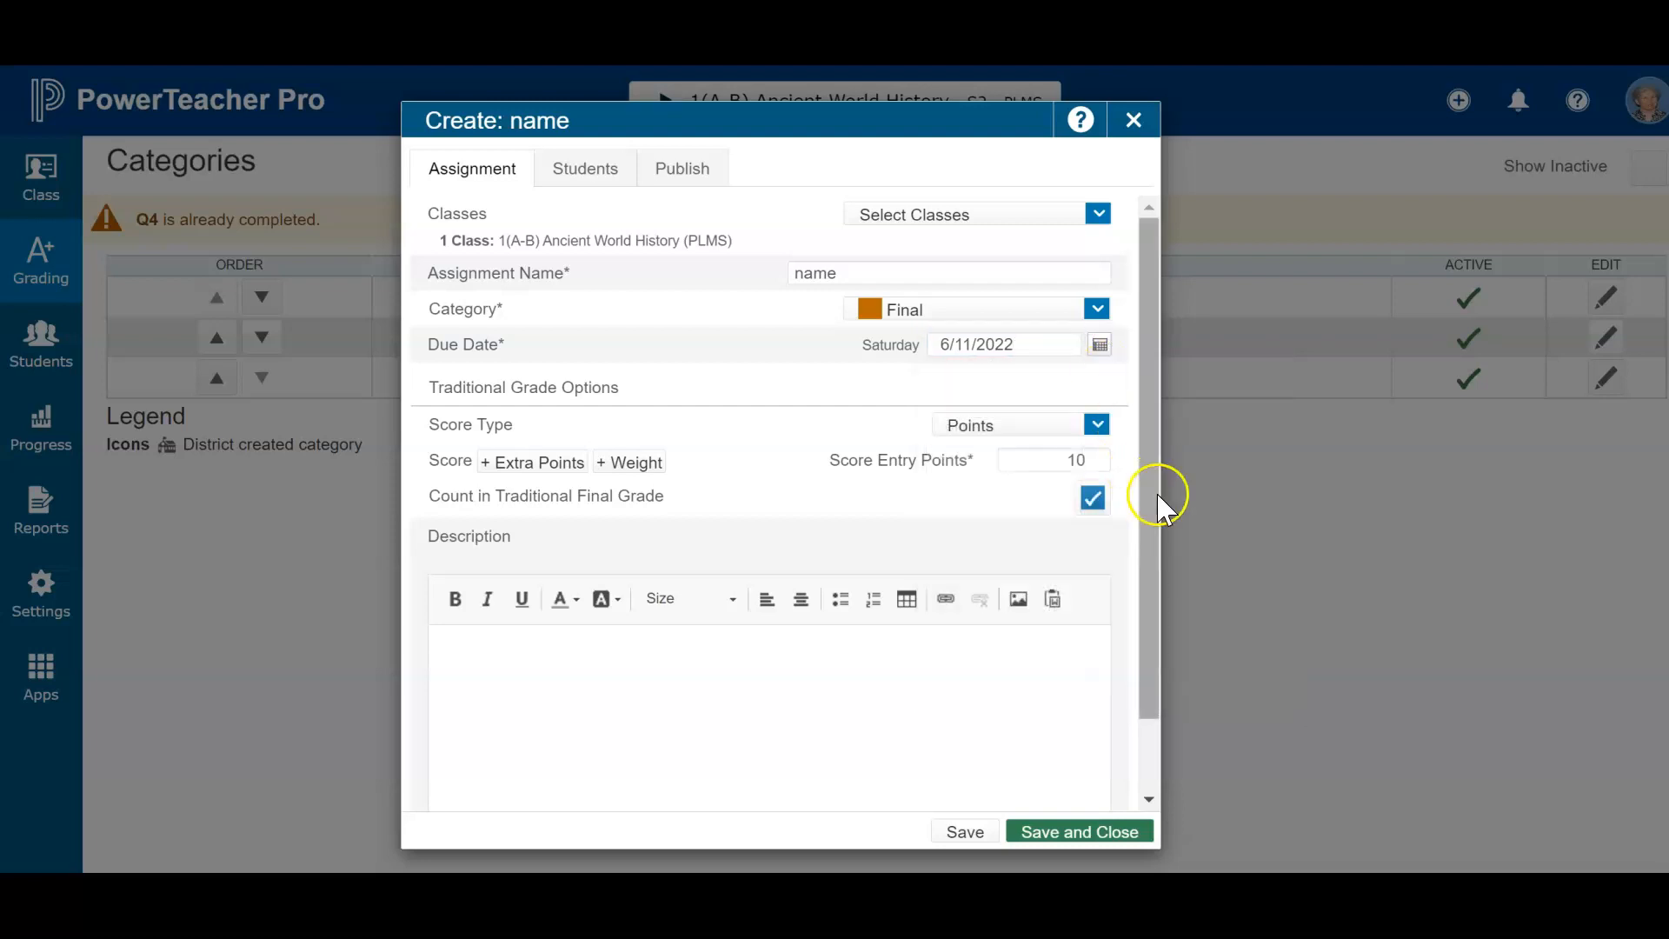
{"action": "left_click", "coordinate": [1098, 426]}
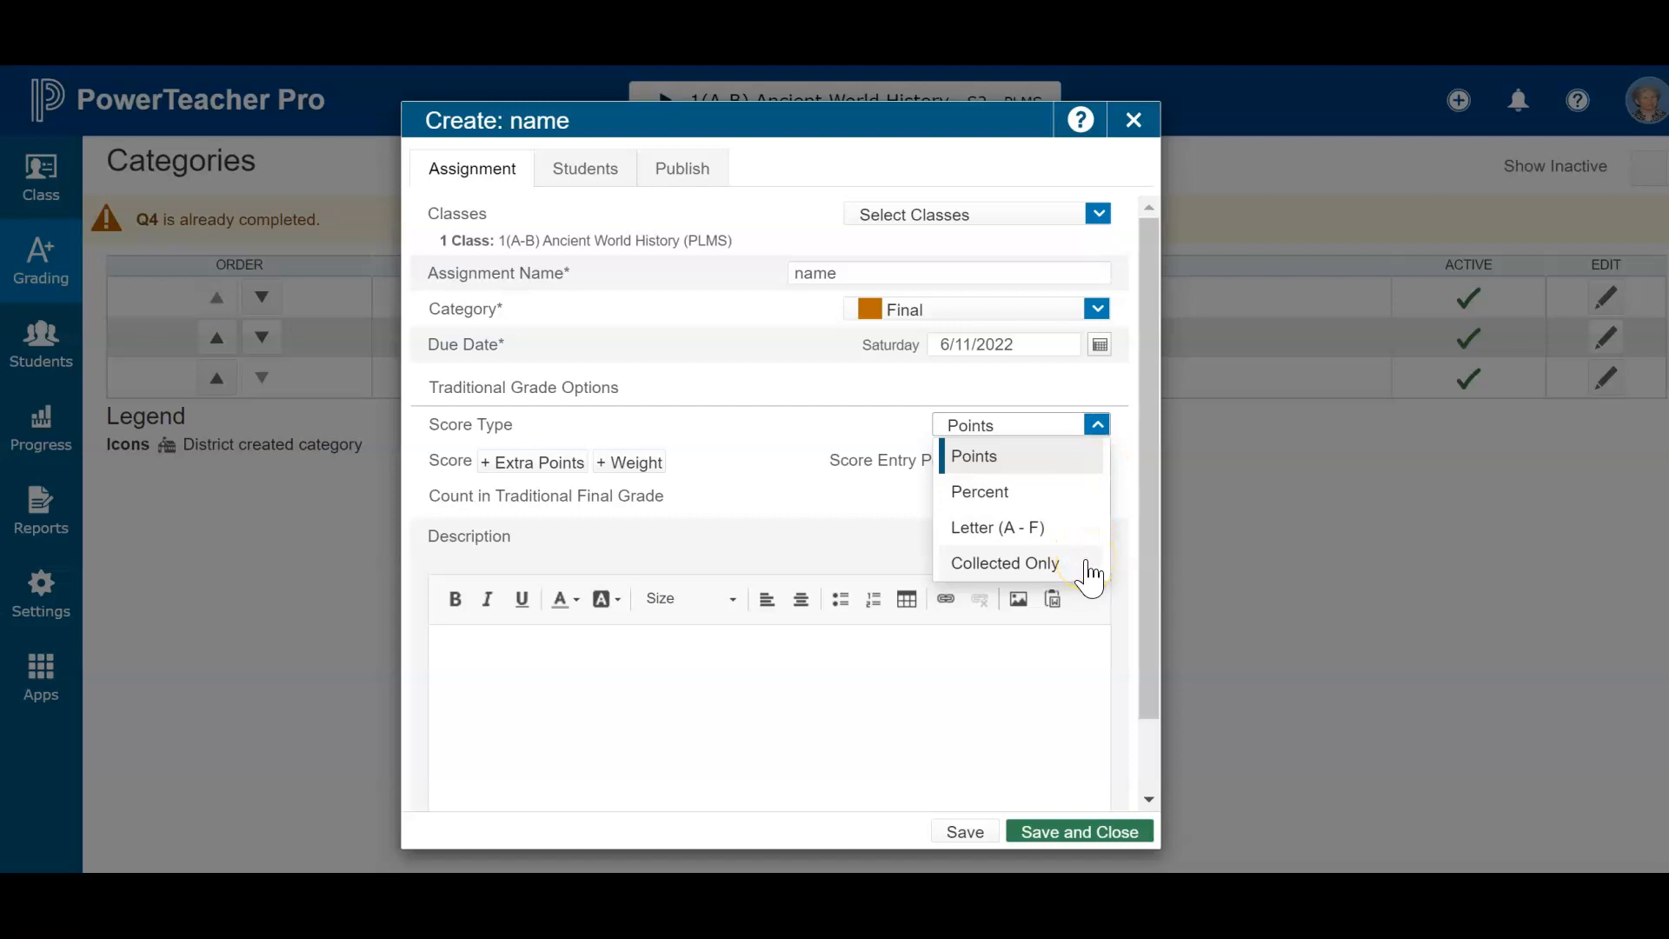
{"action": "left_click", "coordinate": [1098, 426]}
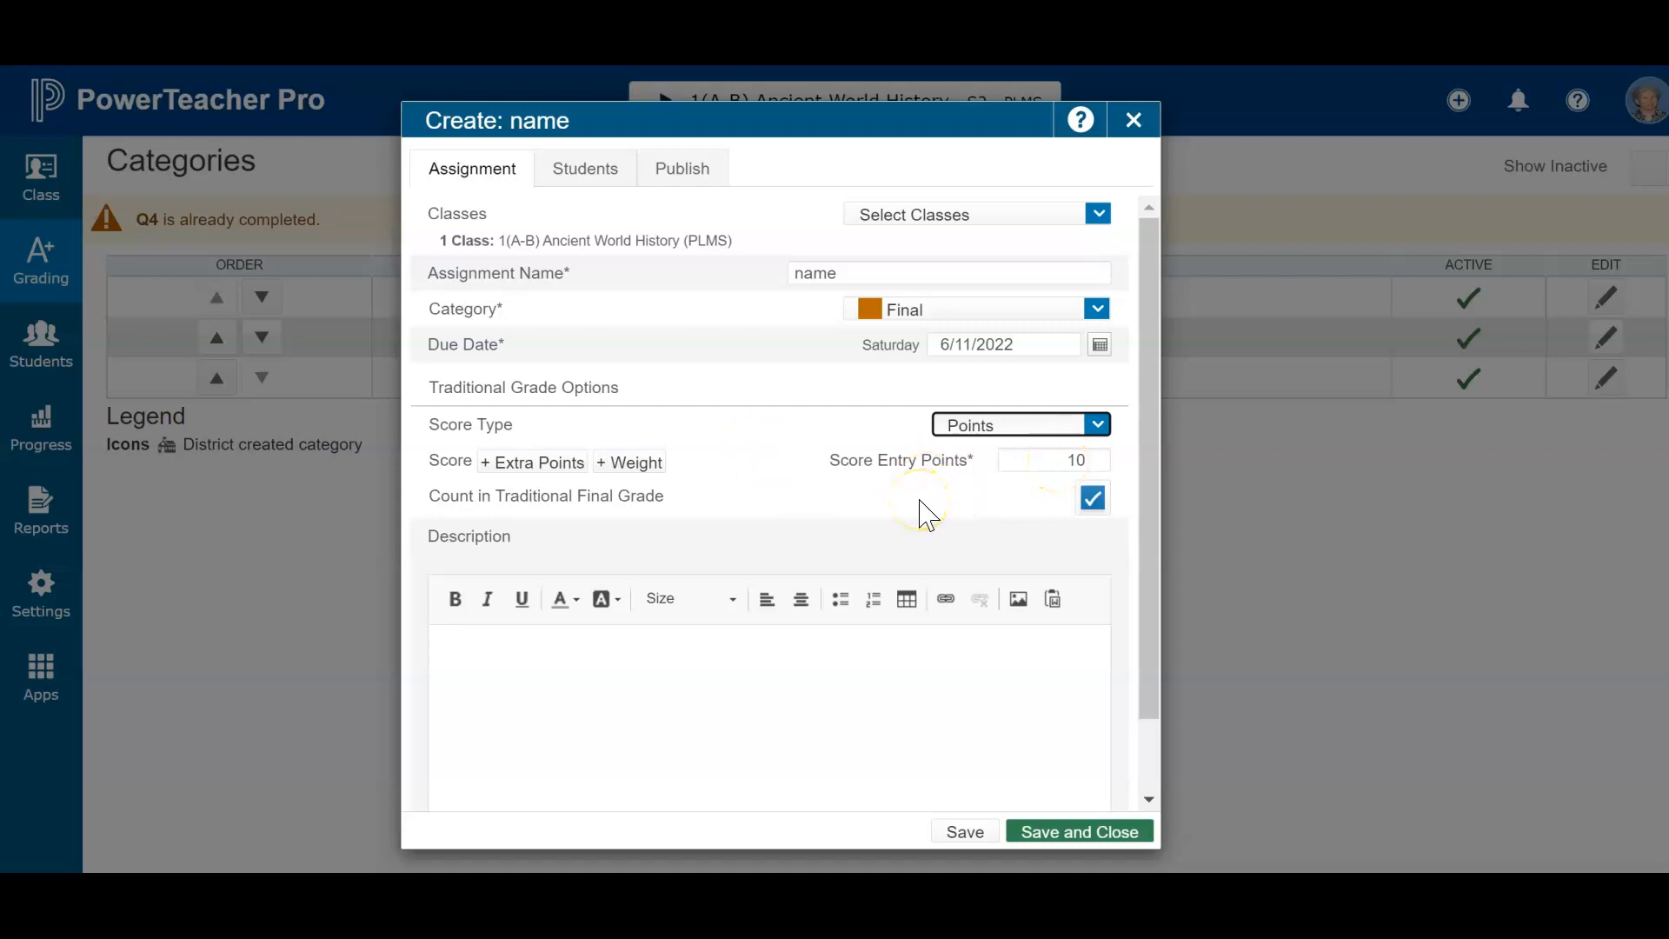
Add 5 extra points to the assignment's score and look over the rest of its form
{"action": "left_click", "coordinate": [532, 469]}
{"action": "left_click", "coordinate": [1000, 519]}
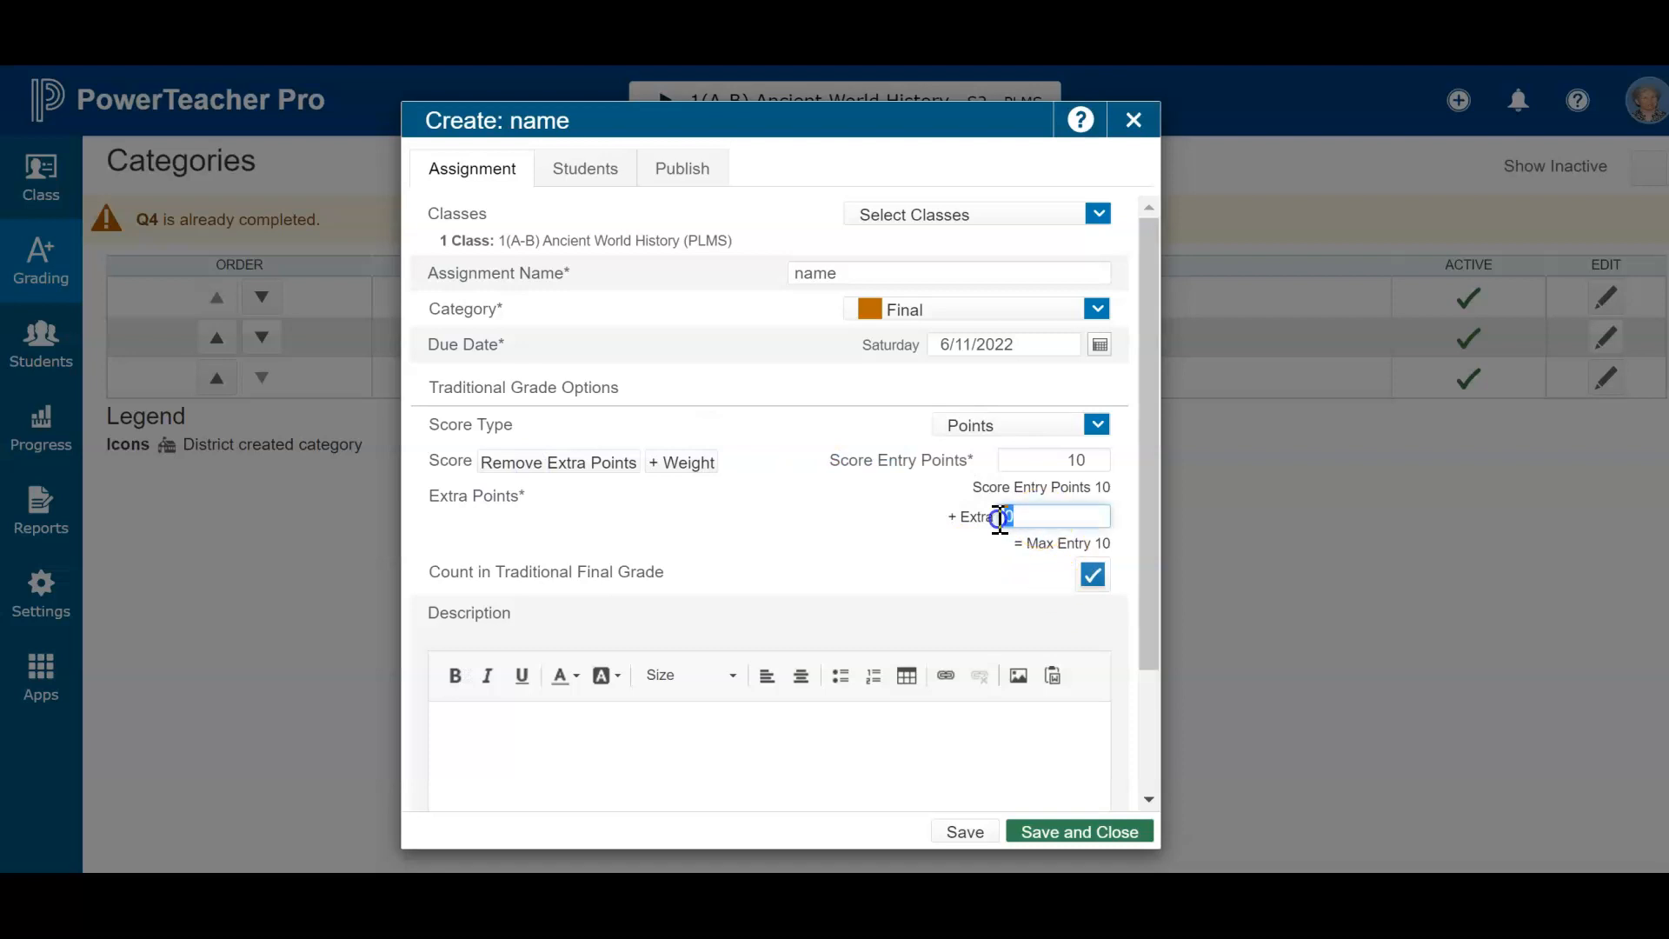
{"action": "type", "text": "5"}
{"action": "left_click", "coordinate": [1141, 700]}
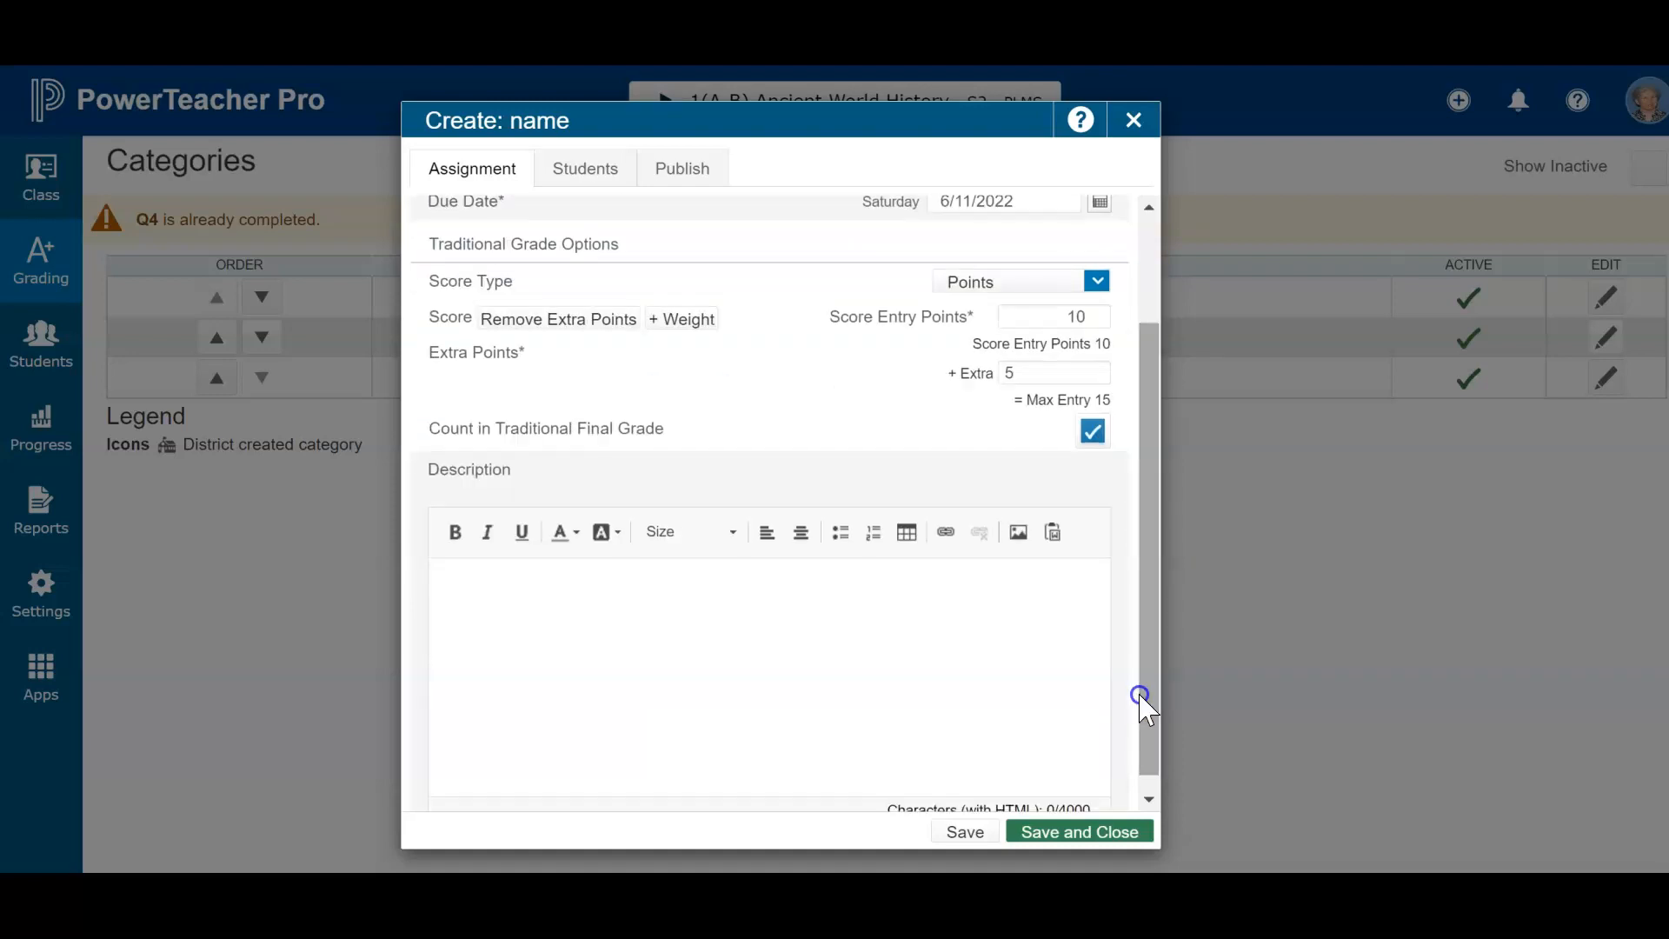
{"action": "left_click_drag", "start_coordinate": [1152, 701], "coordinate": [1160, 529]}
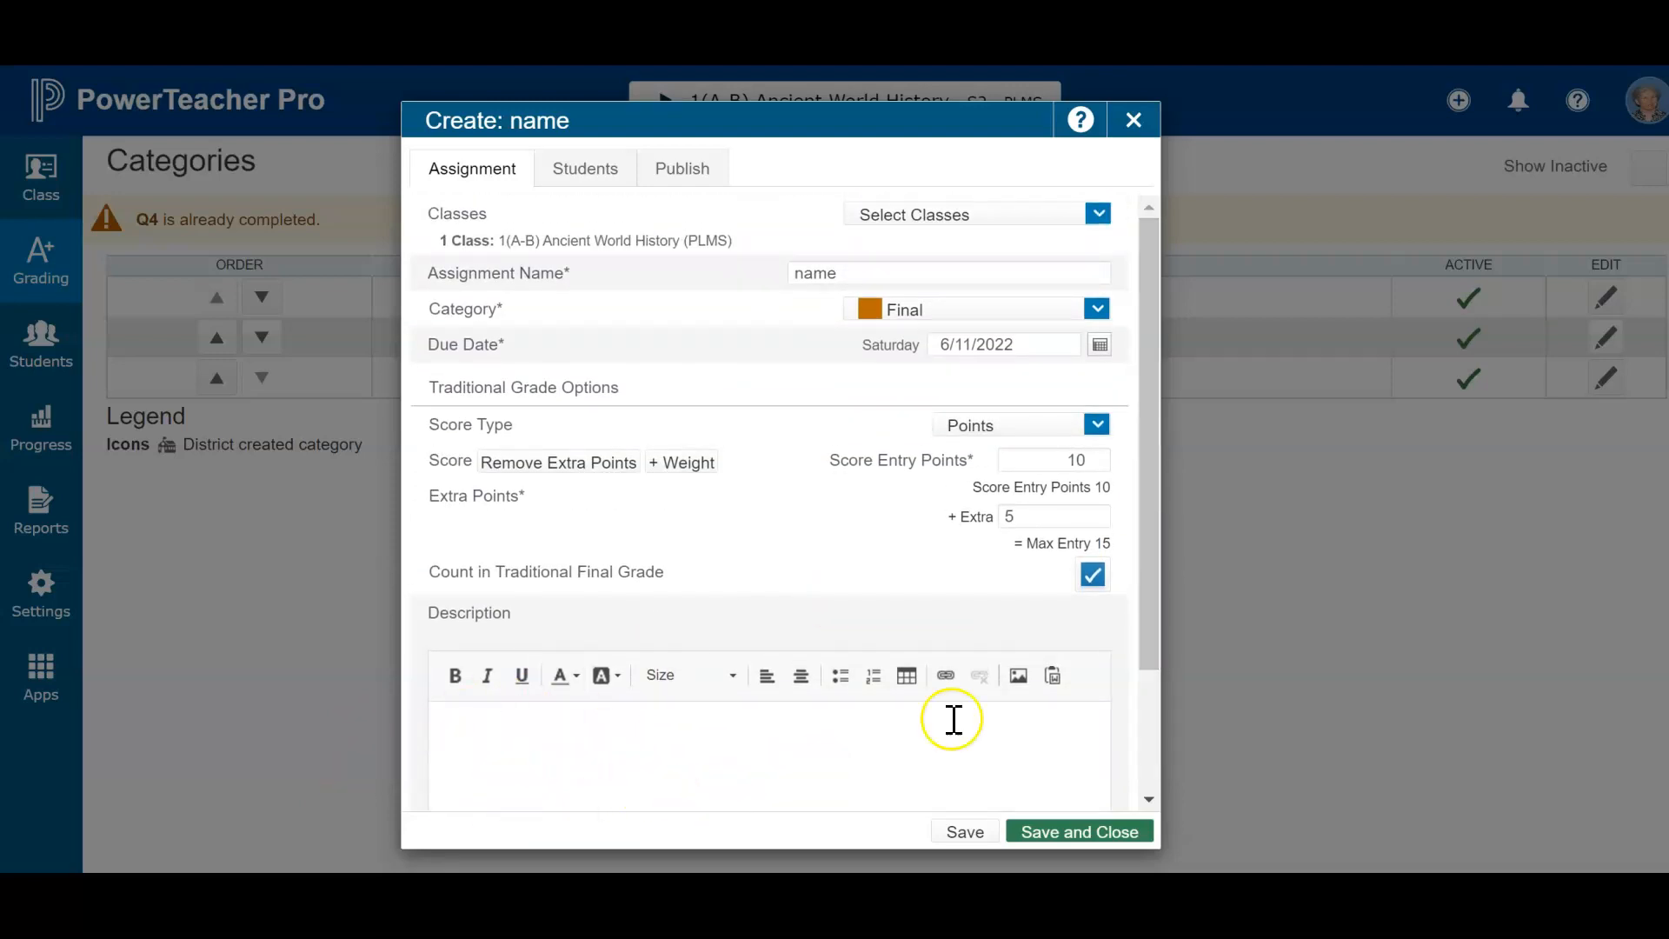
{"action": "left_click", "coordinate": [1152, 630]}
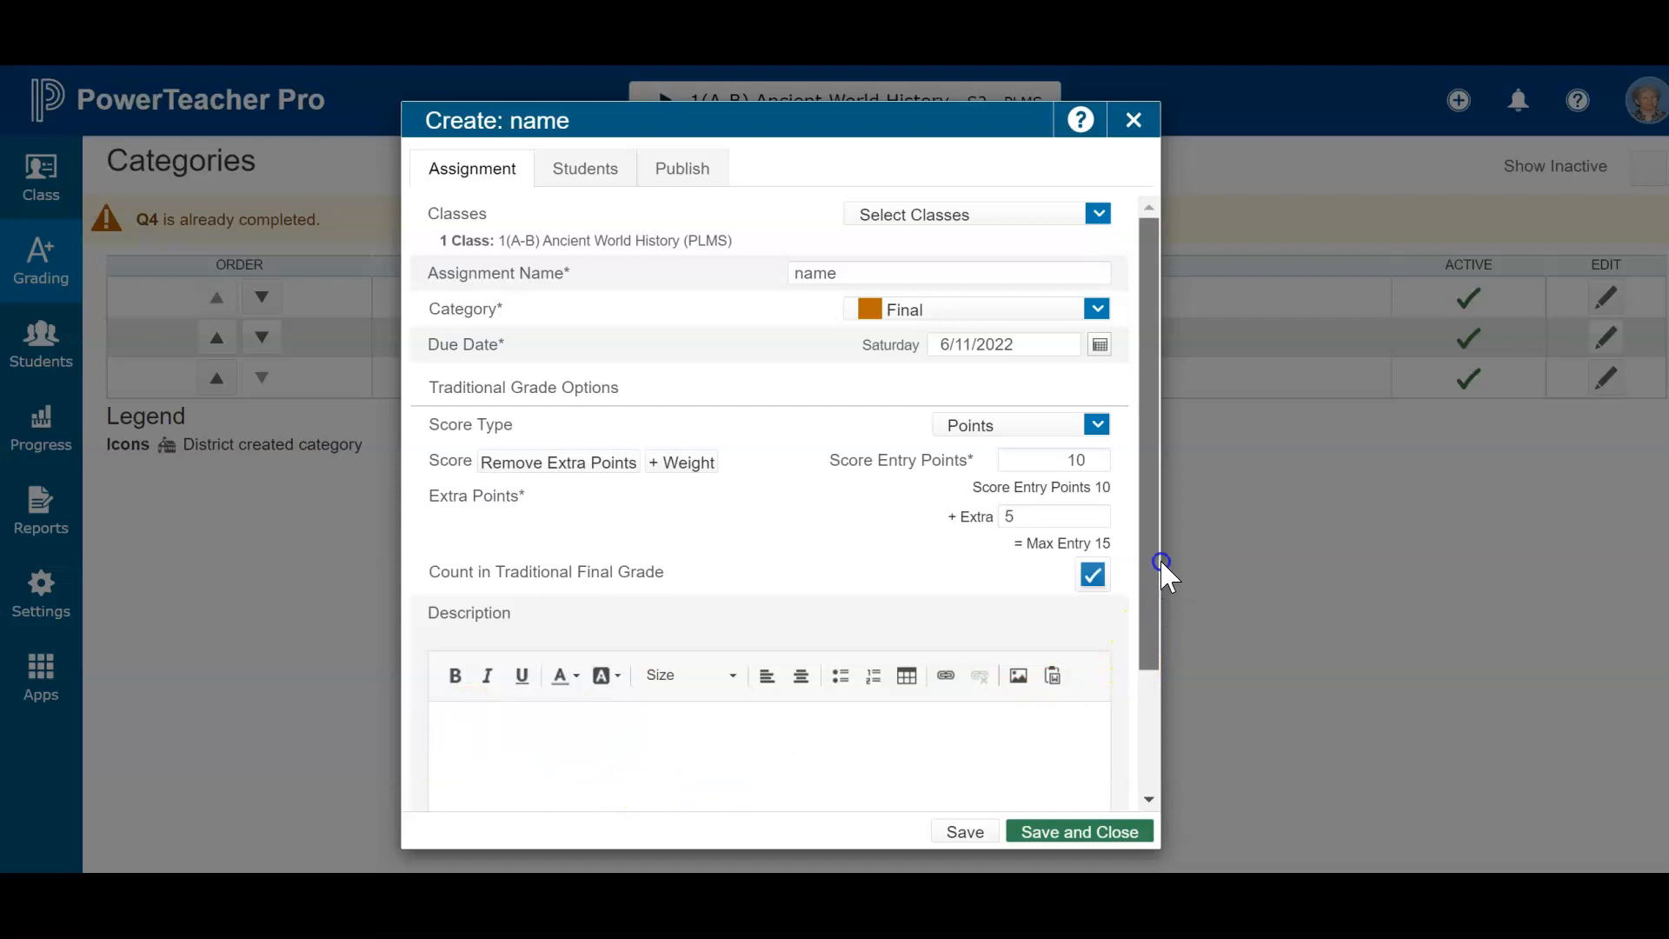
{"action": "left_click_drag", "start_coordinate": [1161, 562], "coordinate": [1157, 517]}
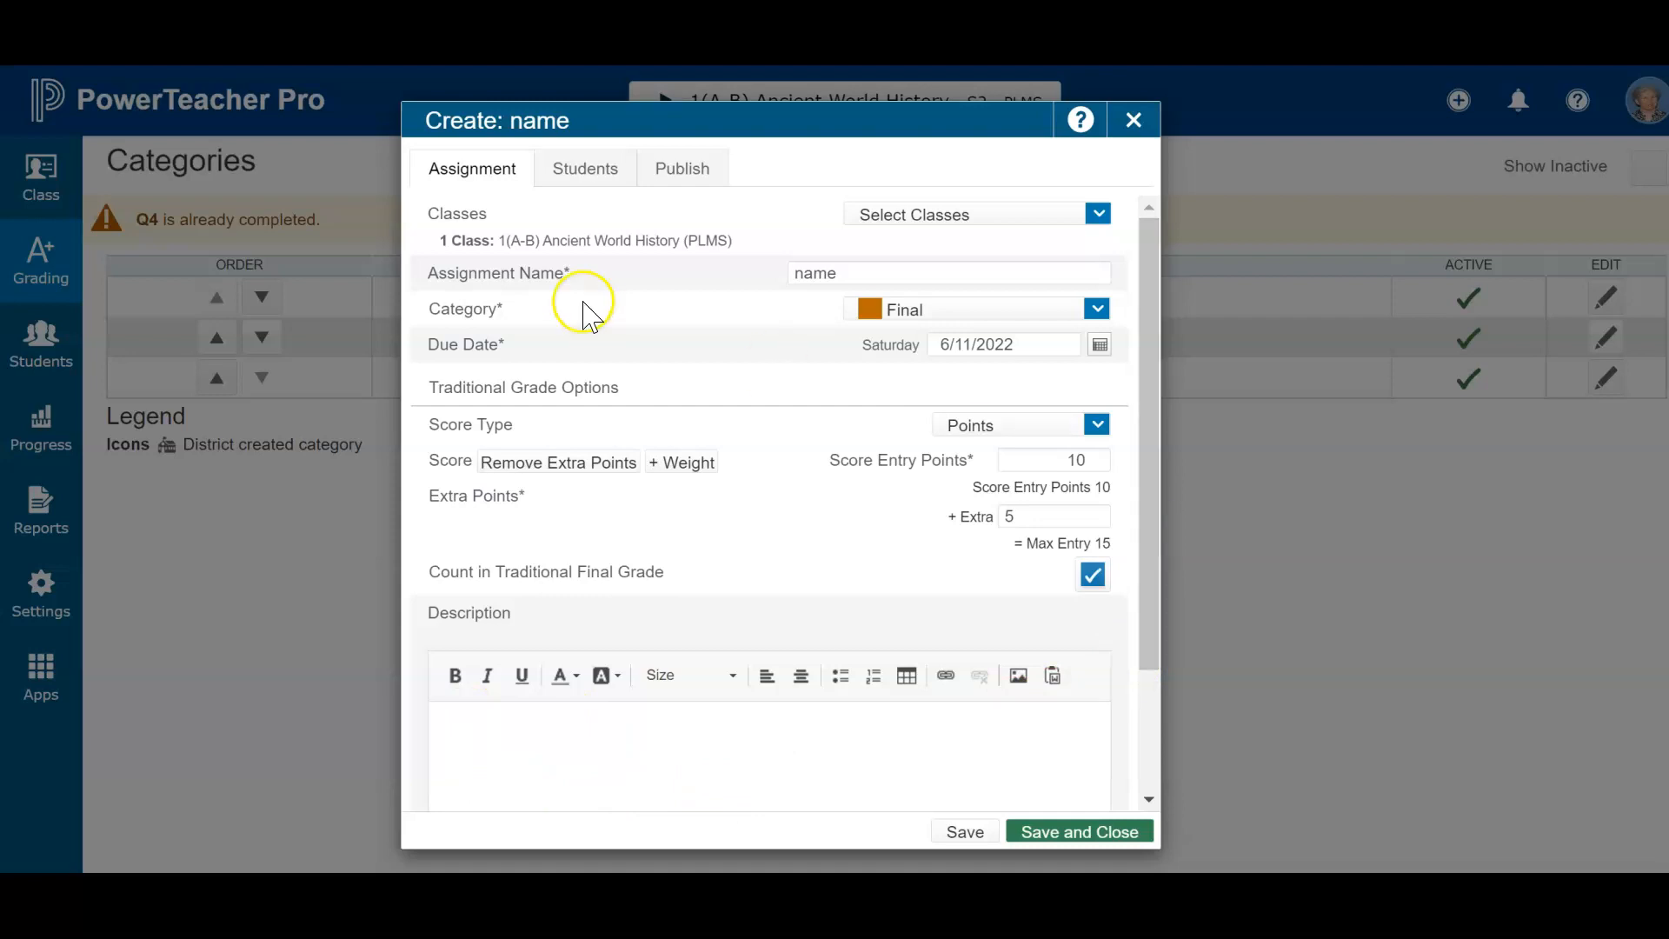
Review which students the assignment applies to and its options for publishing the assignment and scores
{"action": "left_click", "coordinate": [591, 172]}
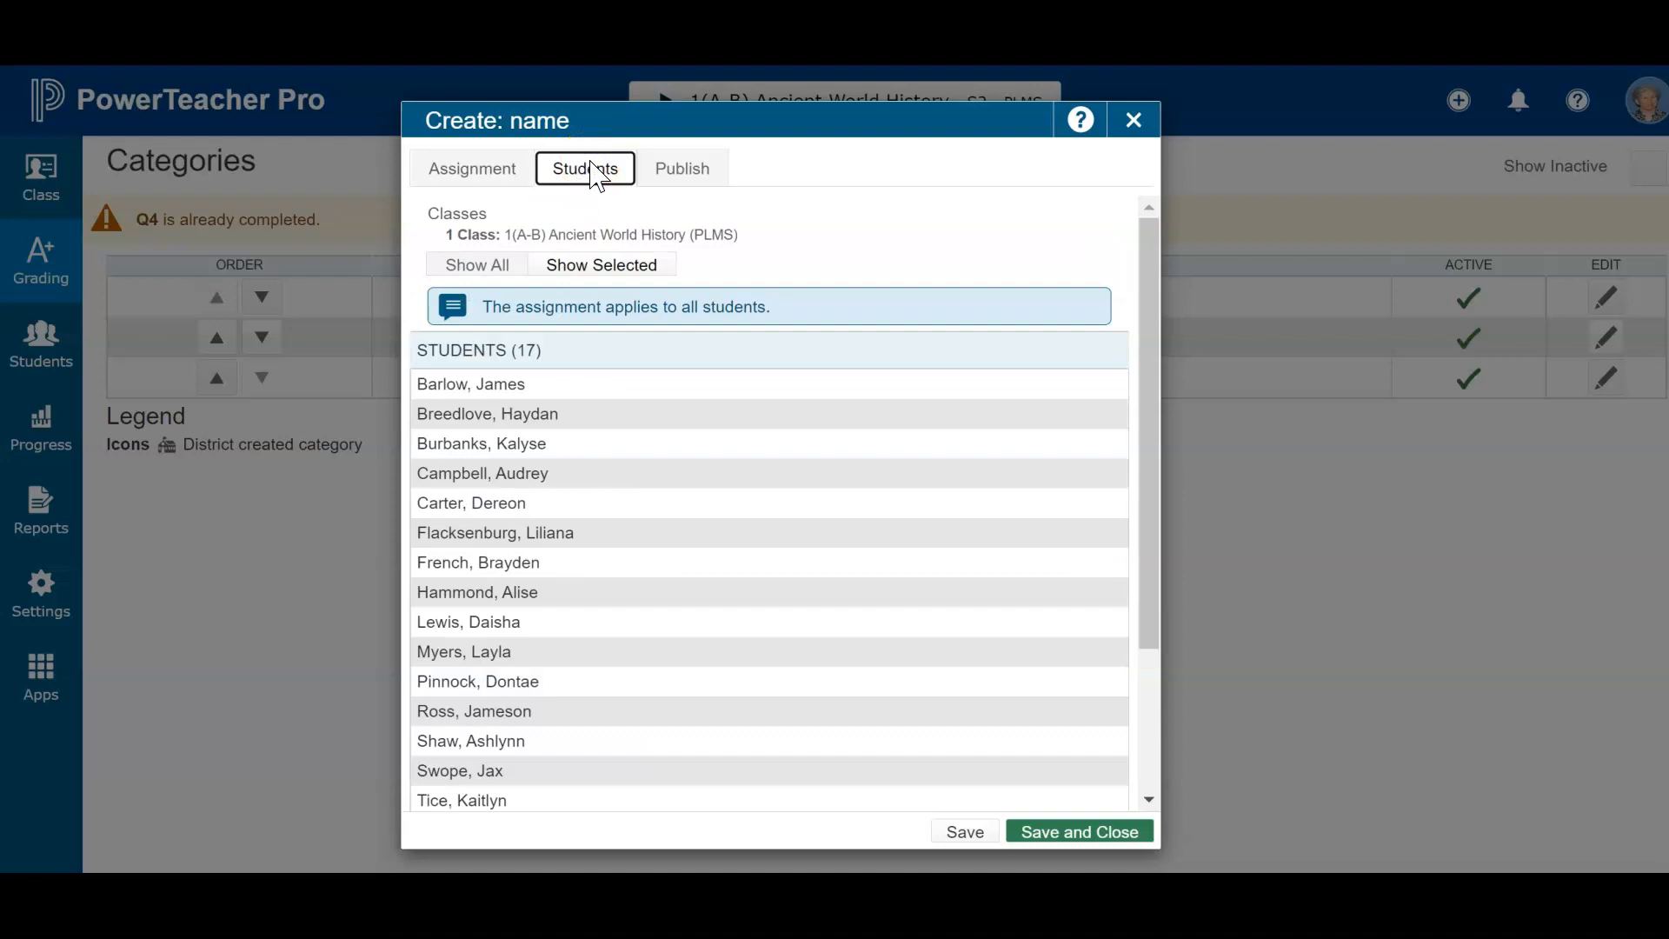
{"action": "left_click", "coordinate": [715, 171]}
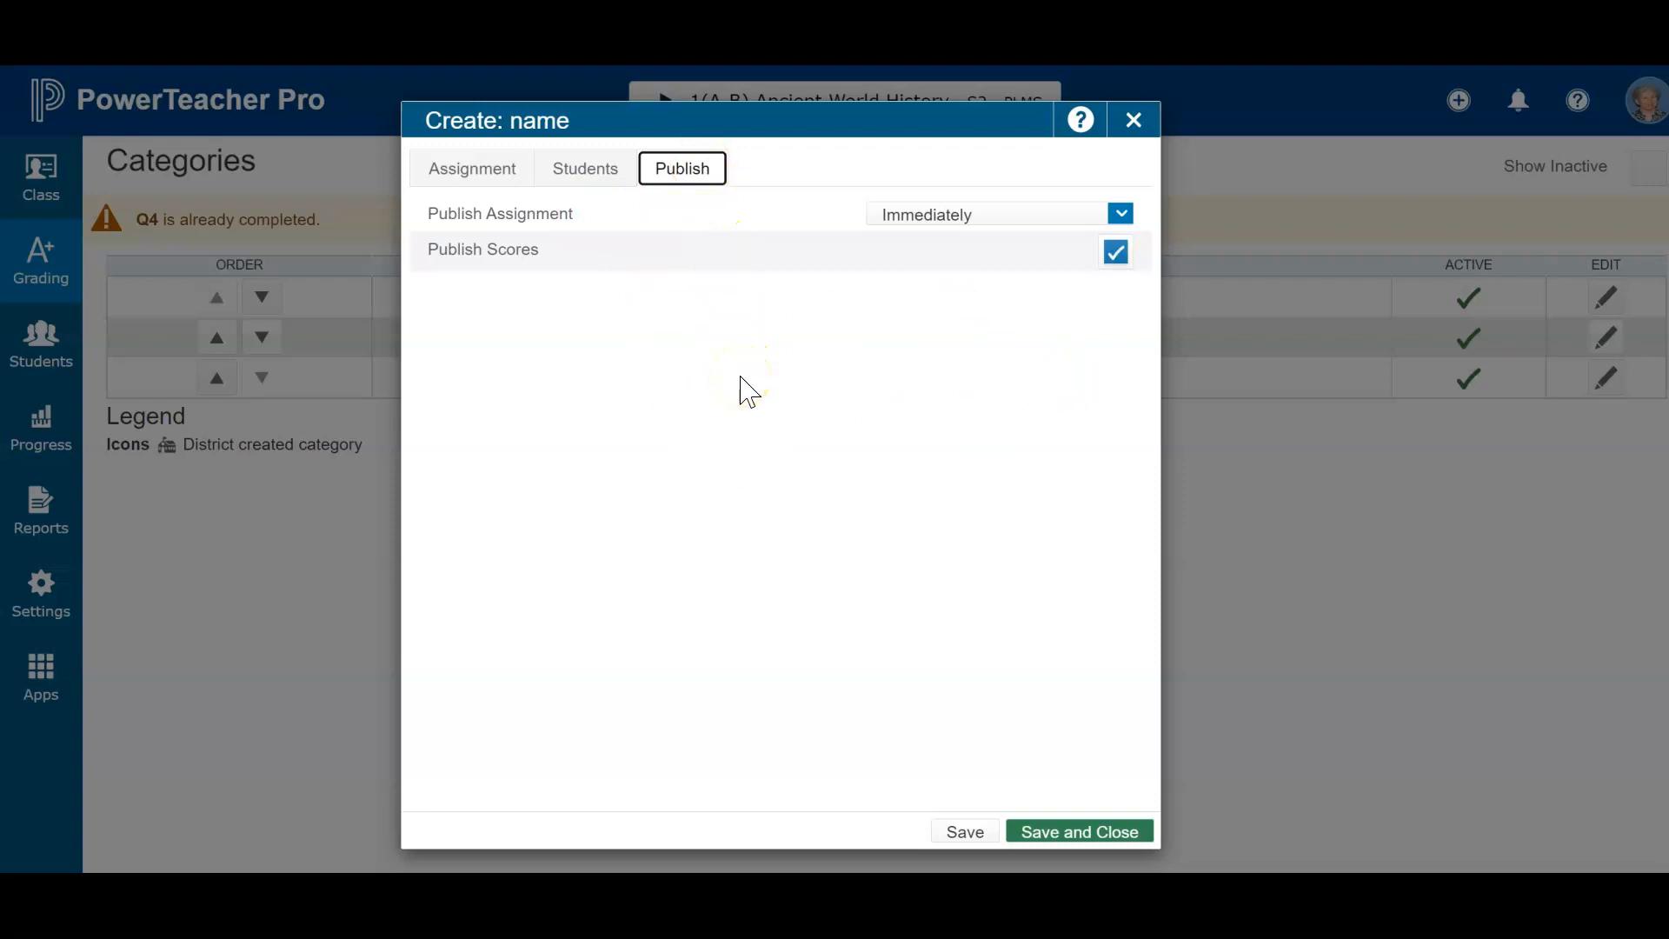
{"action": "left_click", "coordinate": [1123, 218]}
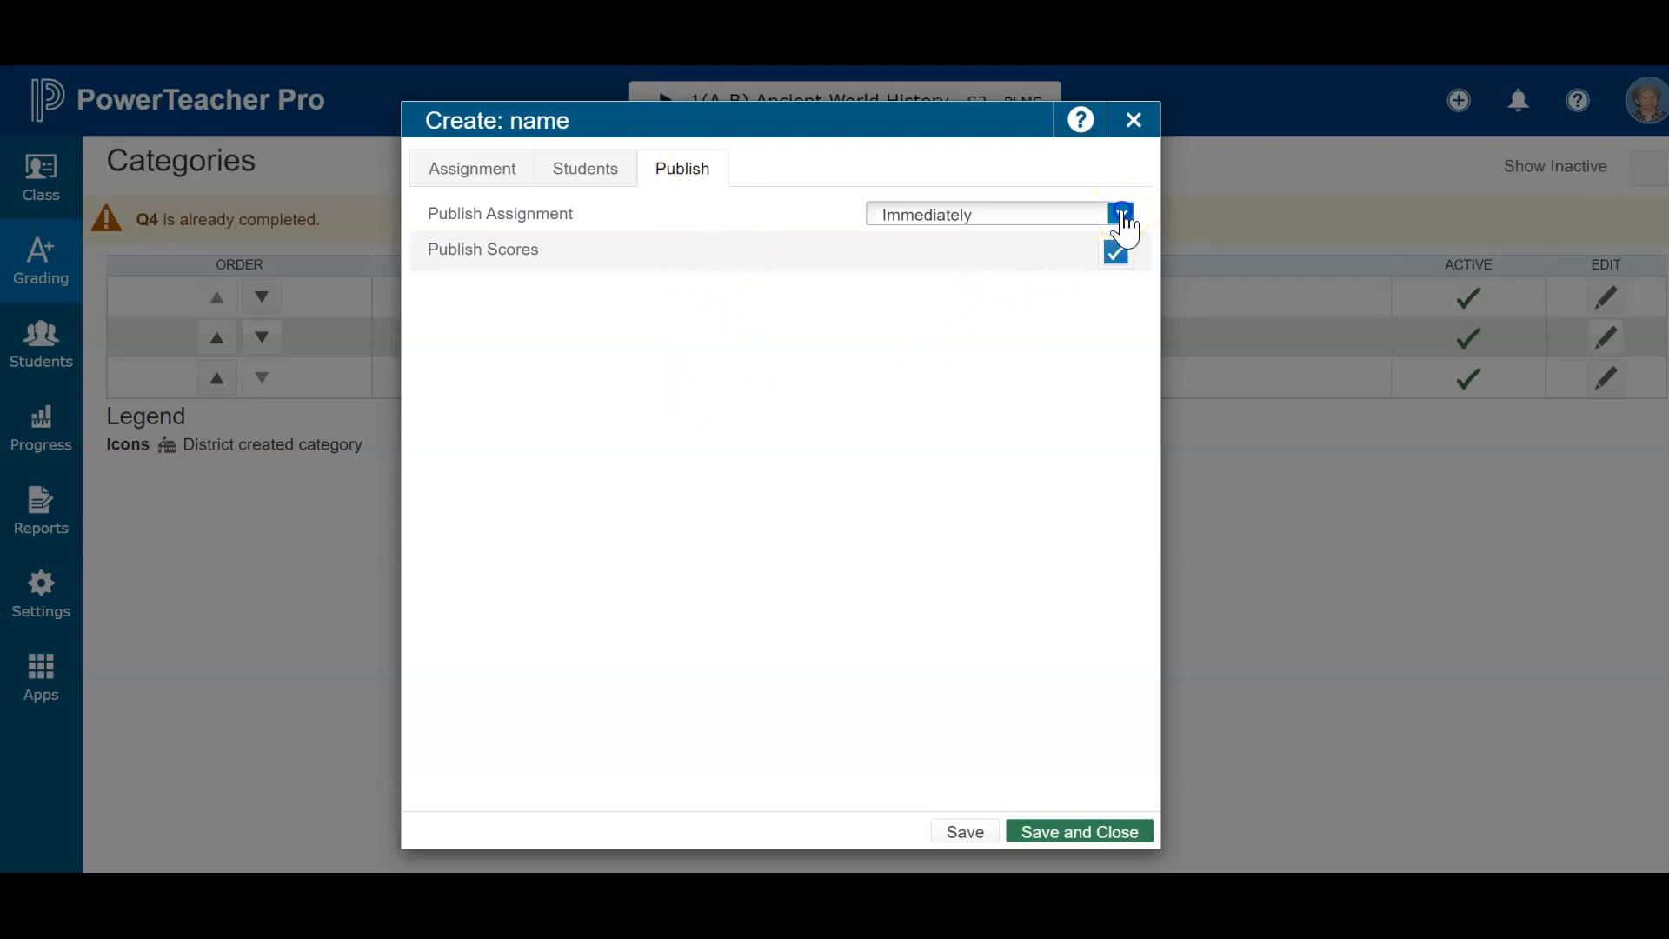
{"action": "left_click", "coordinate": [1123, 217]}
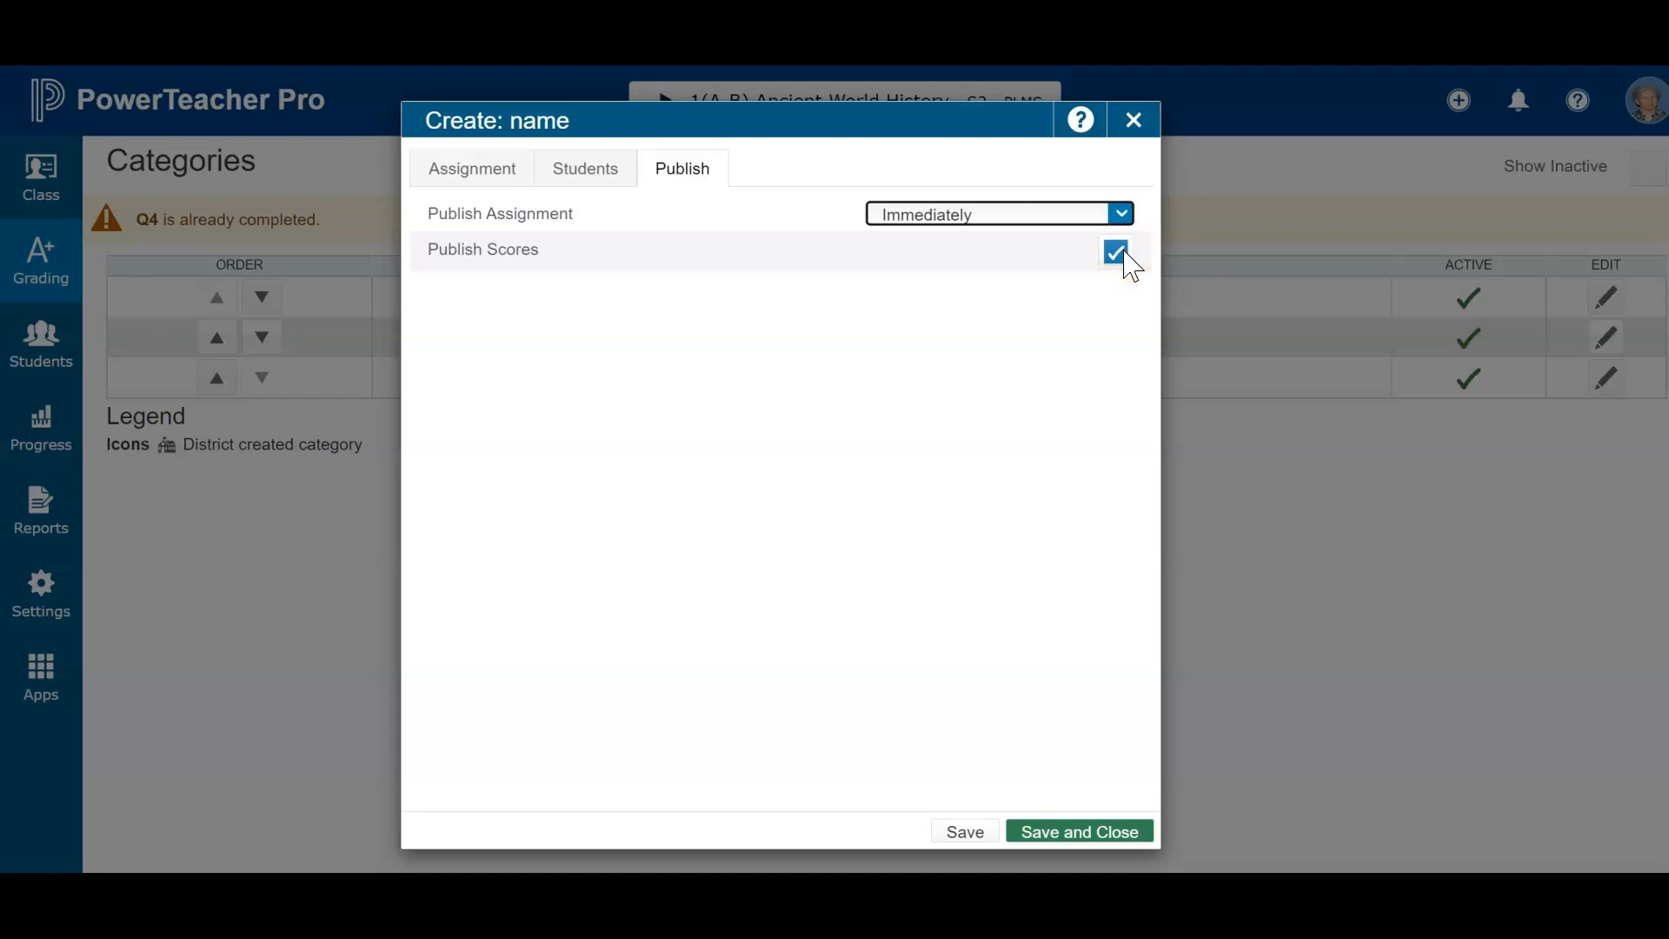
Close the new assignment form and discard its unsaved changes
{"action": "left_click", "coordinate": [1081, 120]}
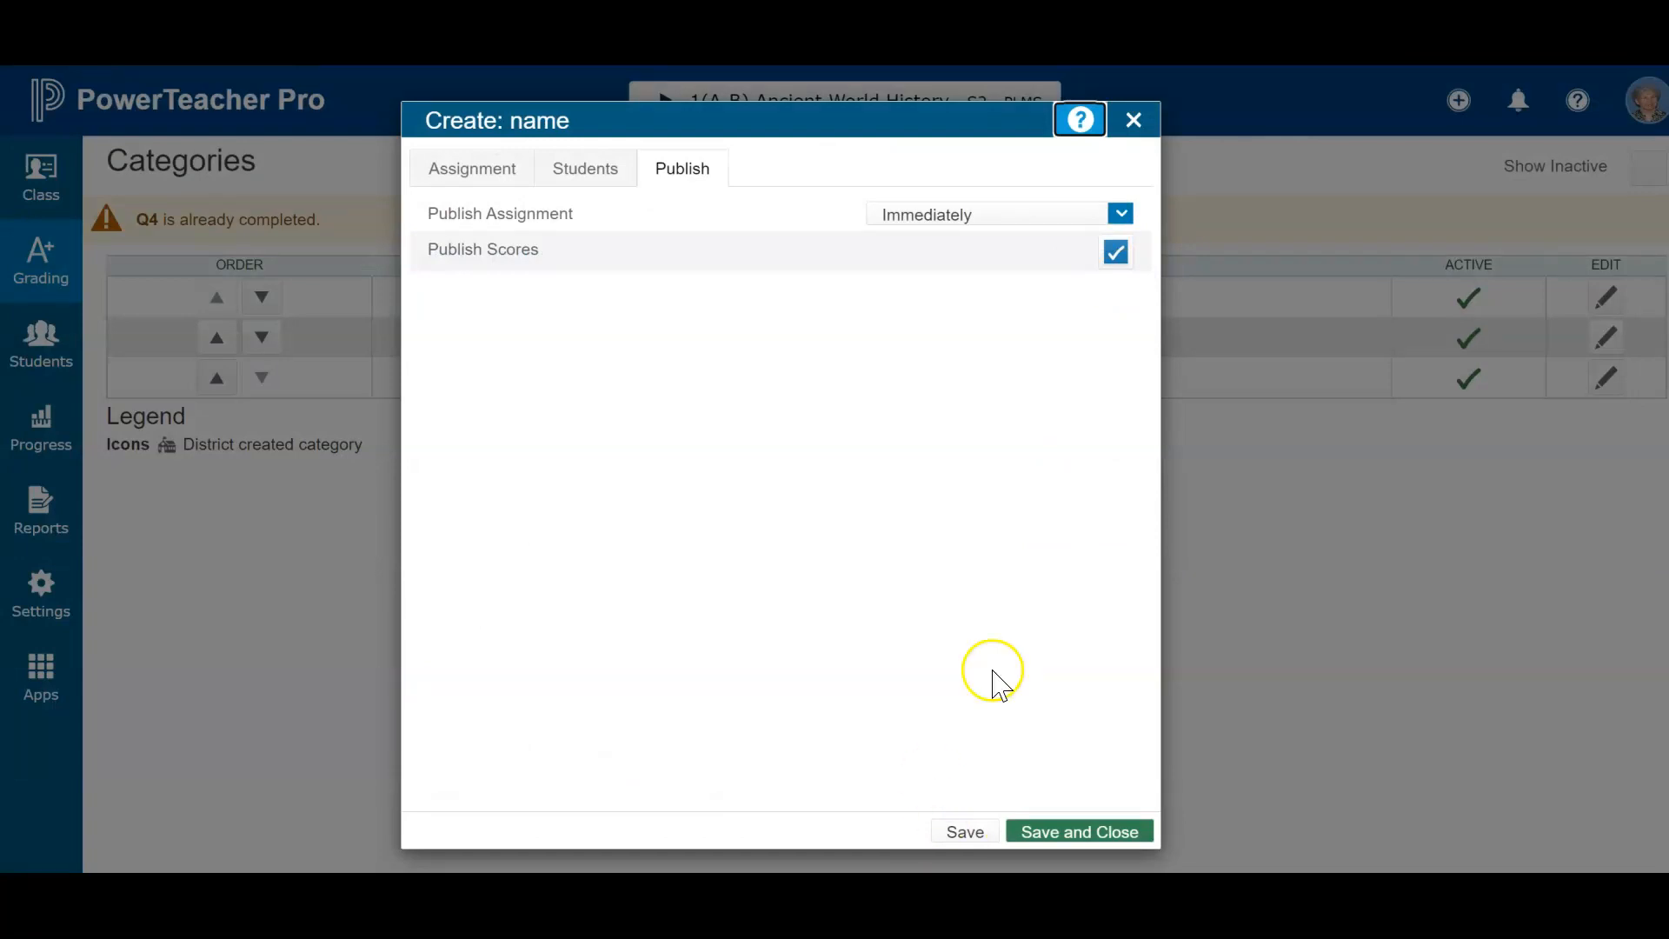
{"action": "left_click", "coordinate": [1134, 120]}
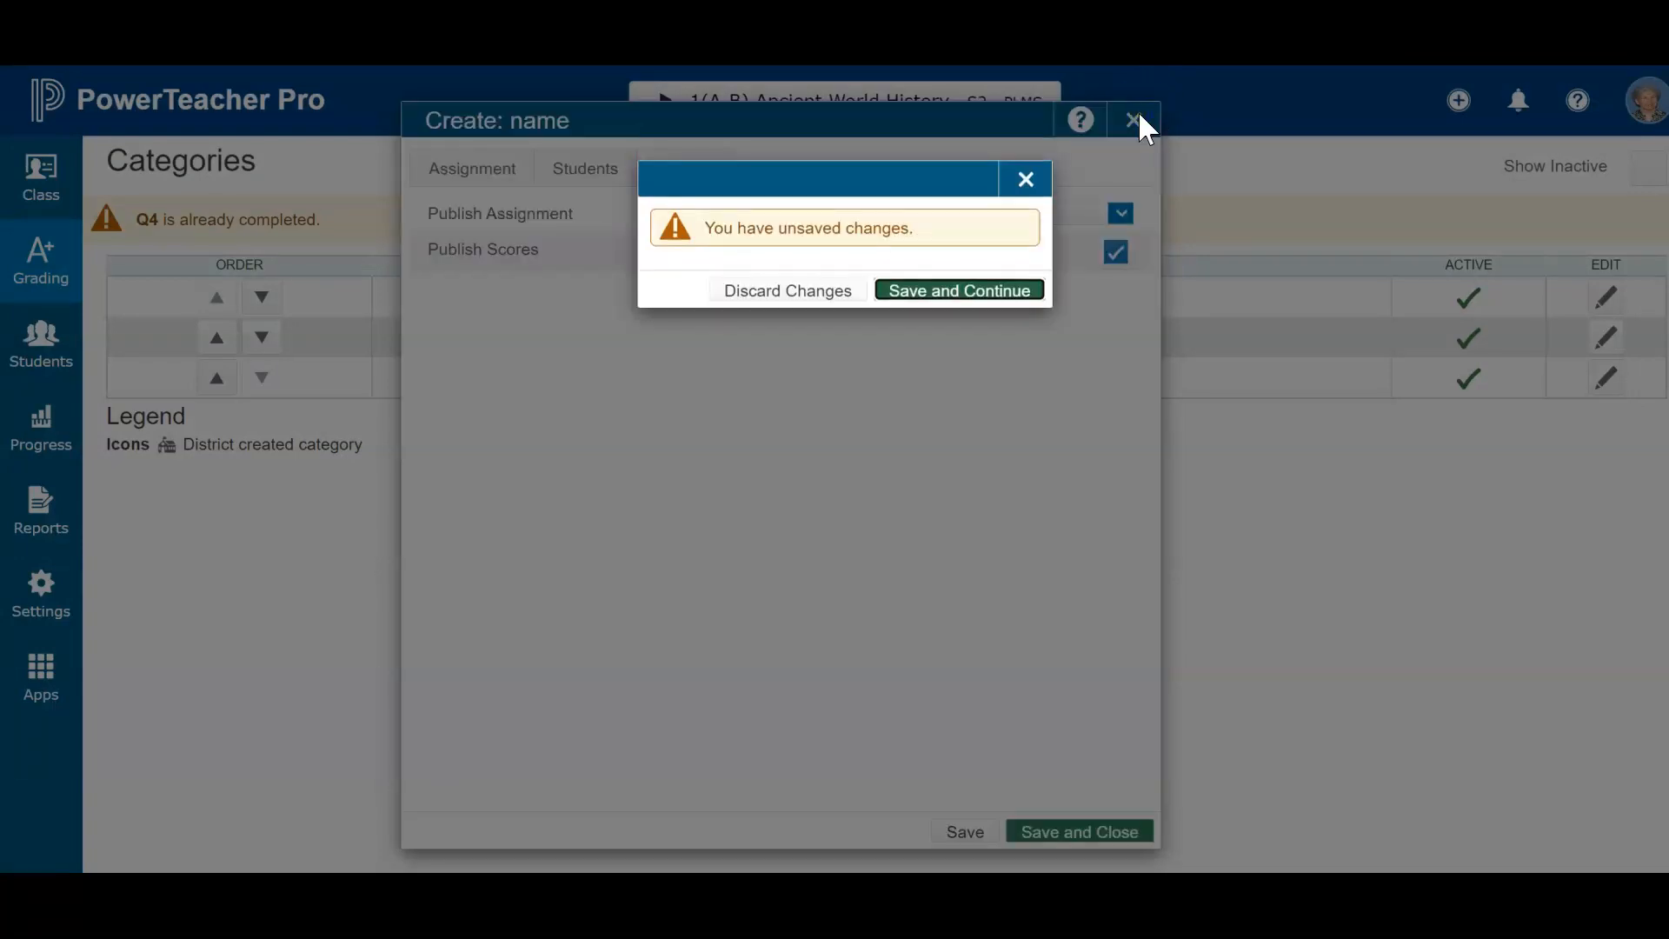
{"action": "left_click", "coordinate": [791, 292]}
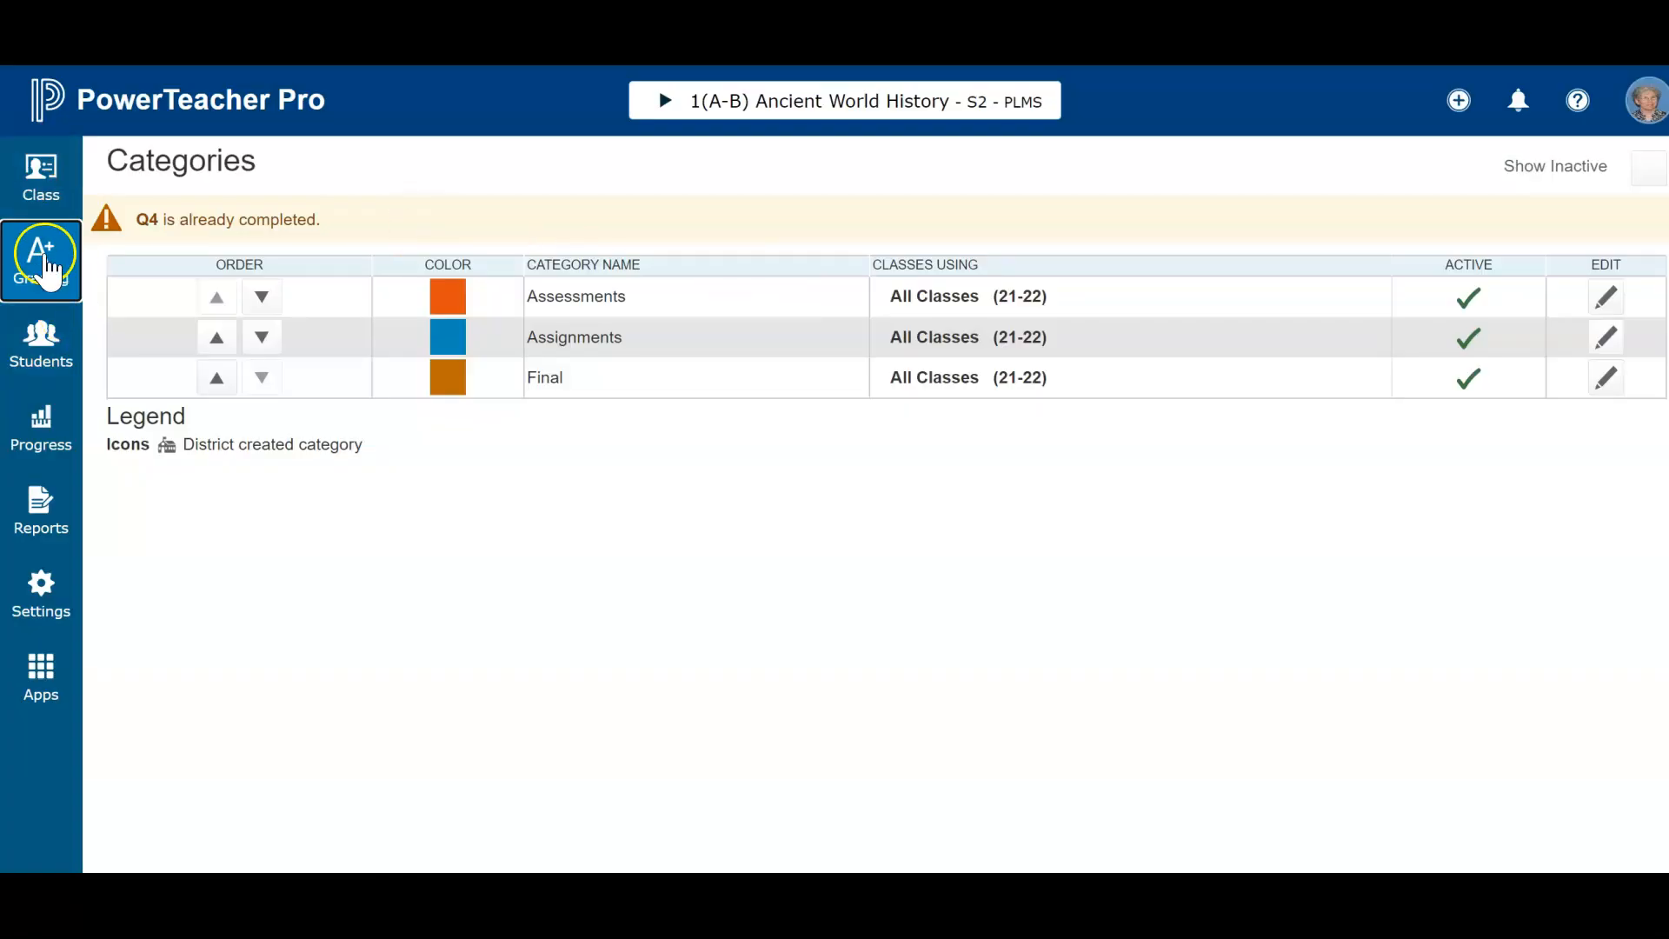
Return from the categories list to the class's assignment list
{"action": "left_click", "coordinate": [42, 265]}
{"action": "left_click", "coordinate": [228, 223]}
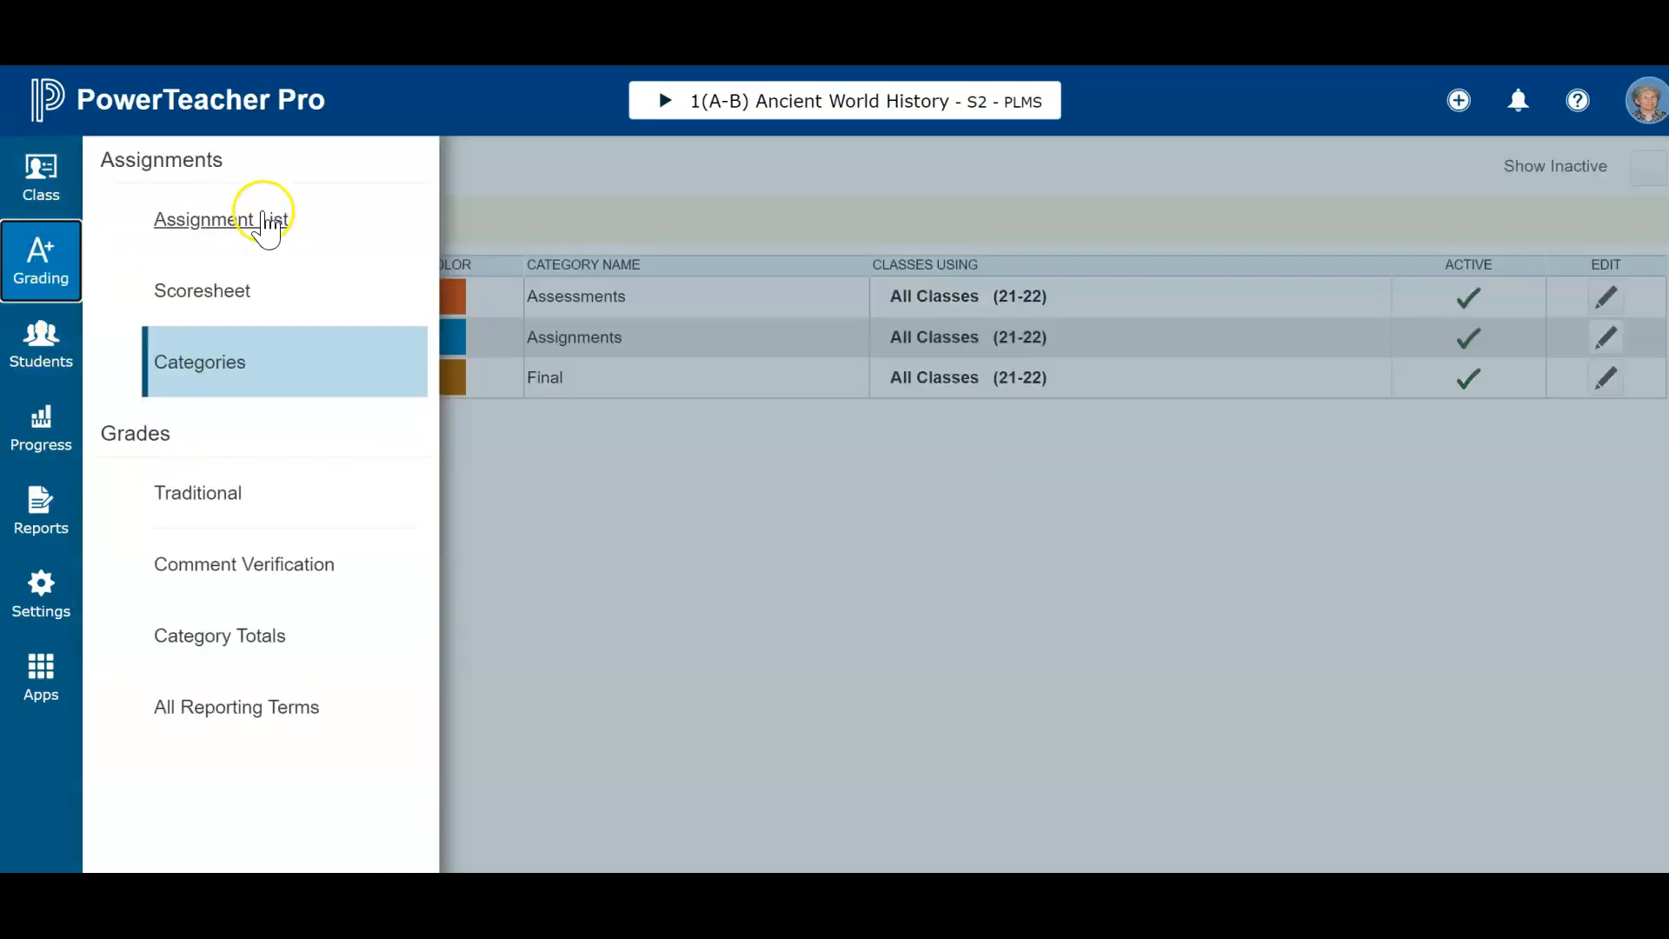